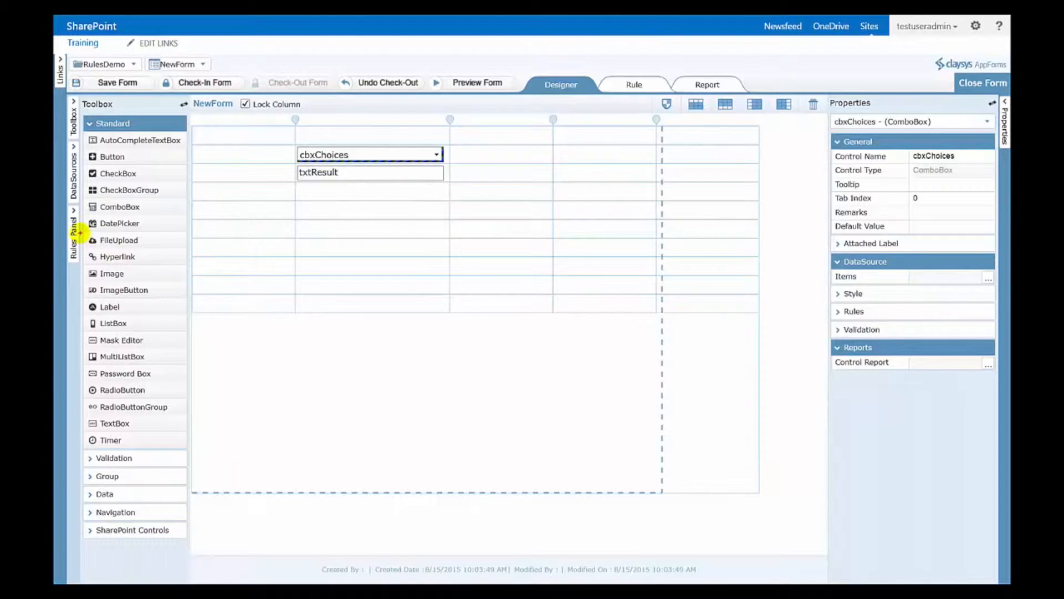
pyautogui.moveTo(78, 235); pyautogui.dragTo(187, 312)
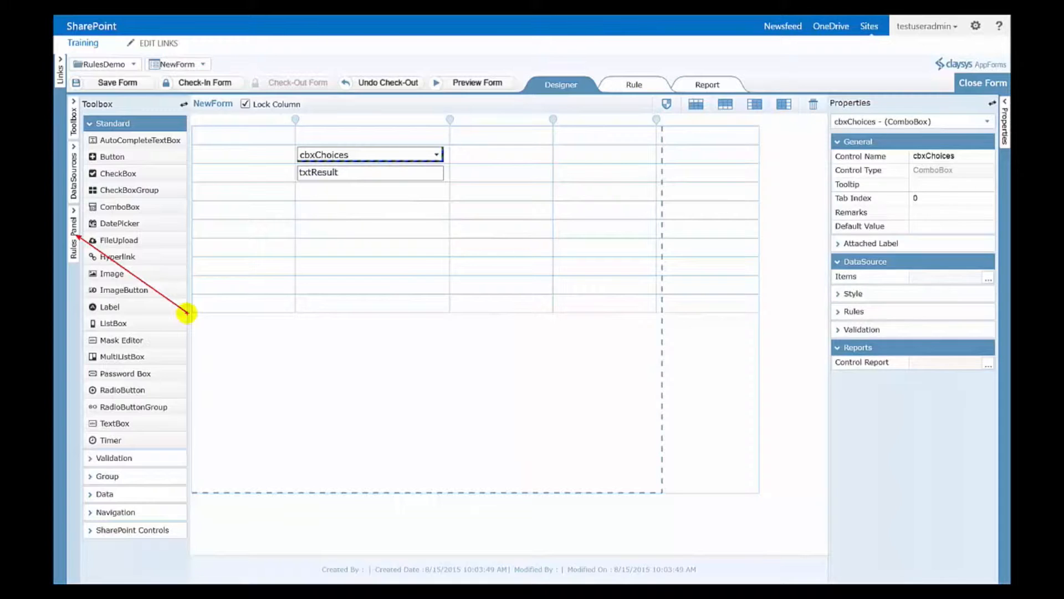
pyautogui.moveTo(612, 86); pyautogui.dragTo(576, 184)
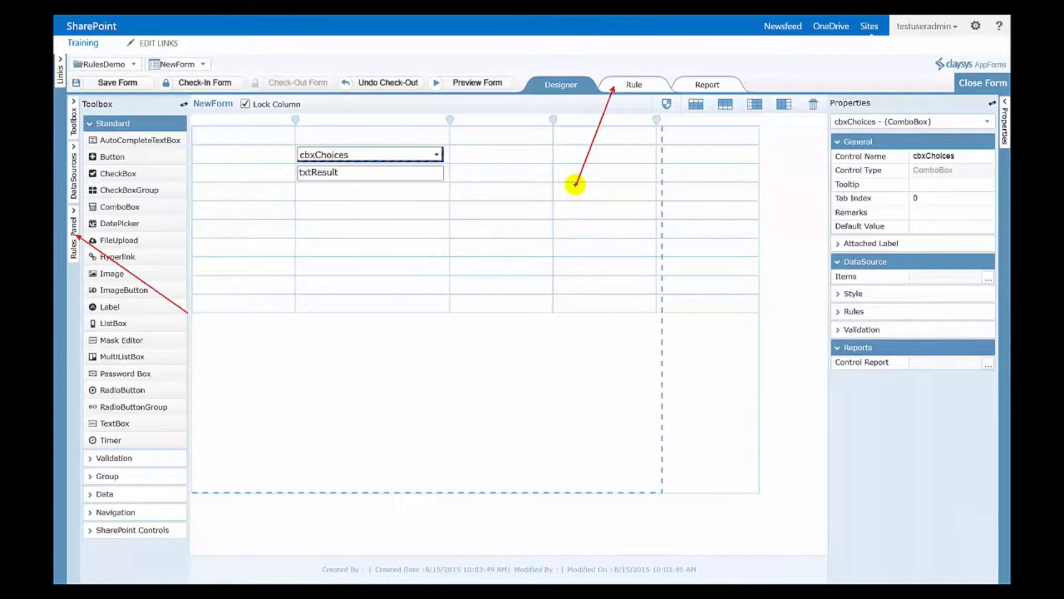
pyautogui.moveTo(833, 311); pyautogui.dragTo(719, 312)
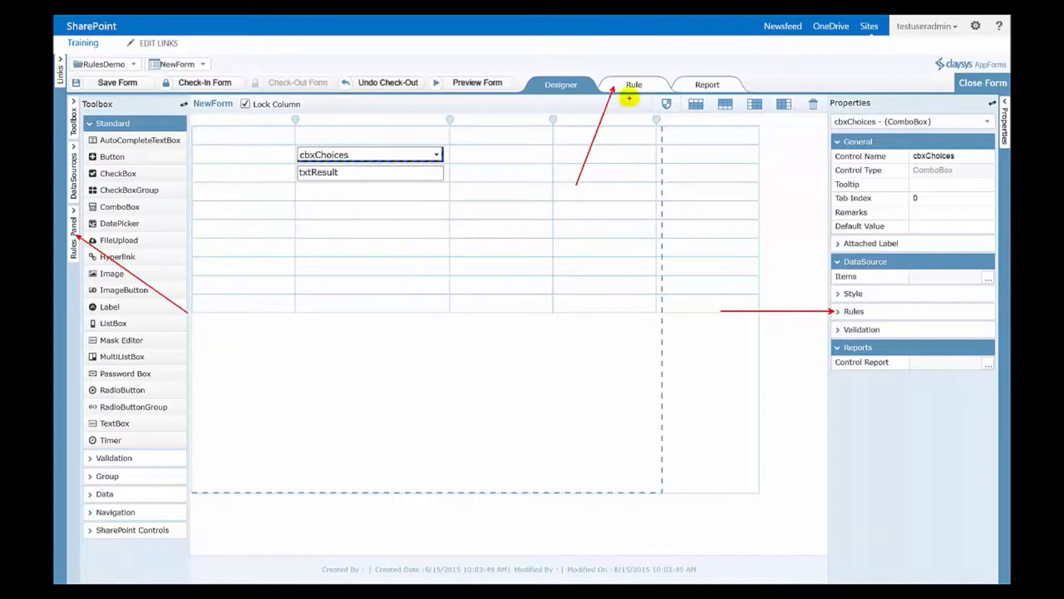
pyautogui.moveTo(632, 90); pyautogui.dragTo(660, 149)
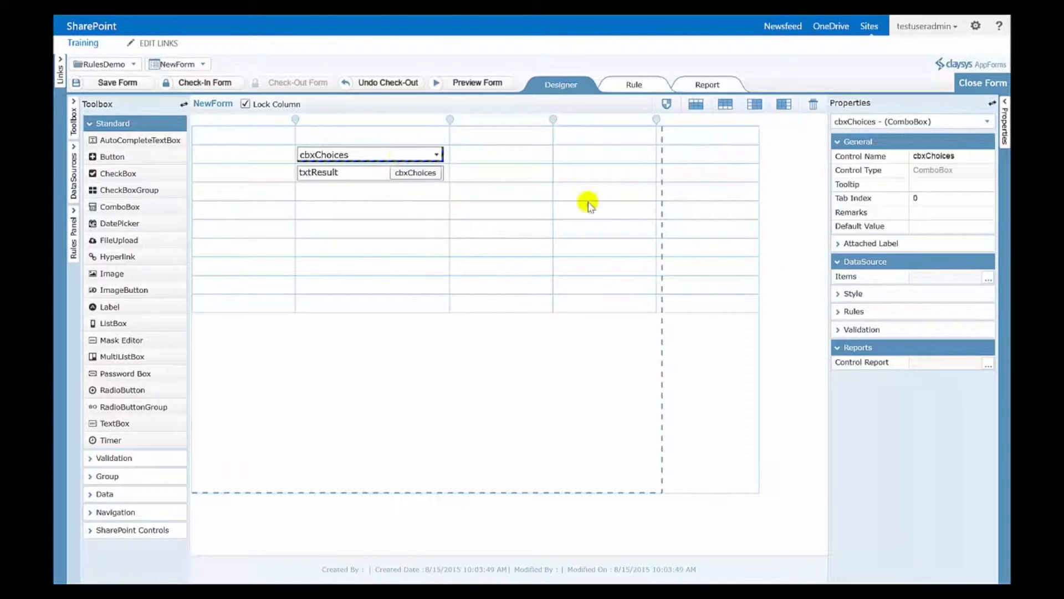
# Examine the static item list of the cbxChoices combo box and the properties of the txtResult text box.
pyautogui.click(988, 280)
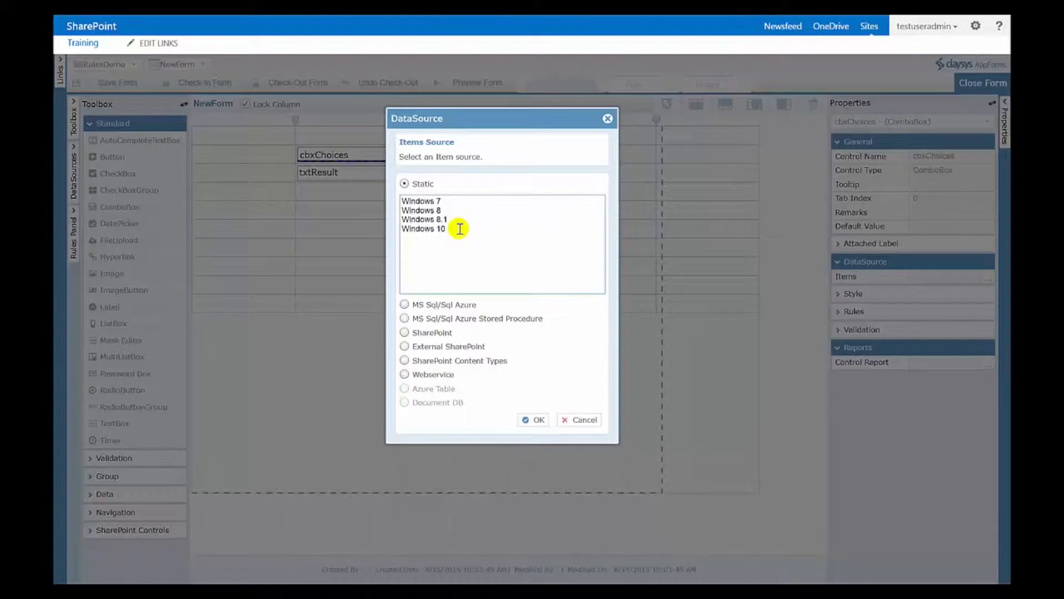
pyautogui.click(579, 419)
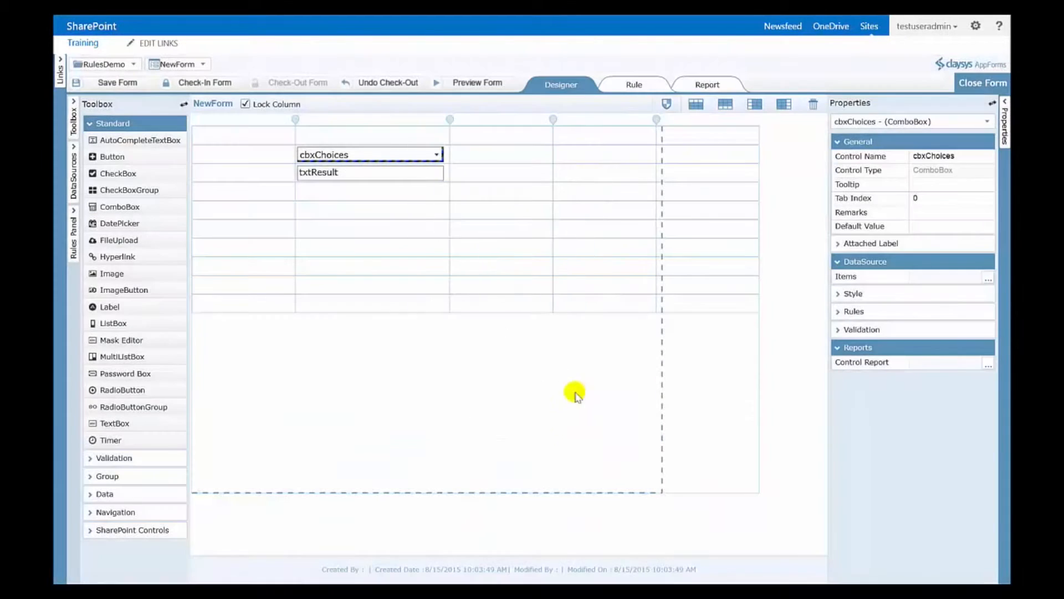
pyautogui.click(366, 173)
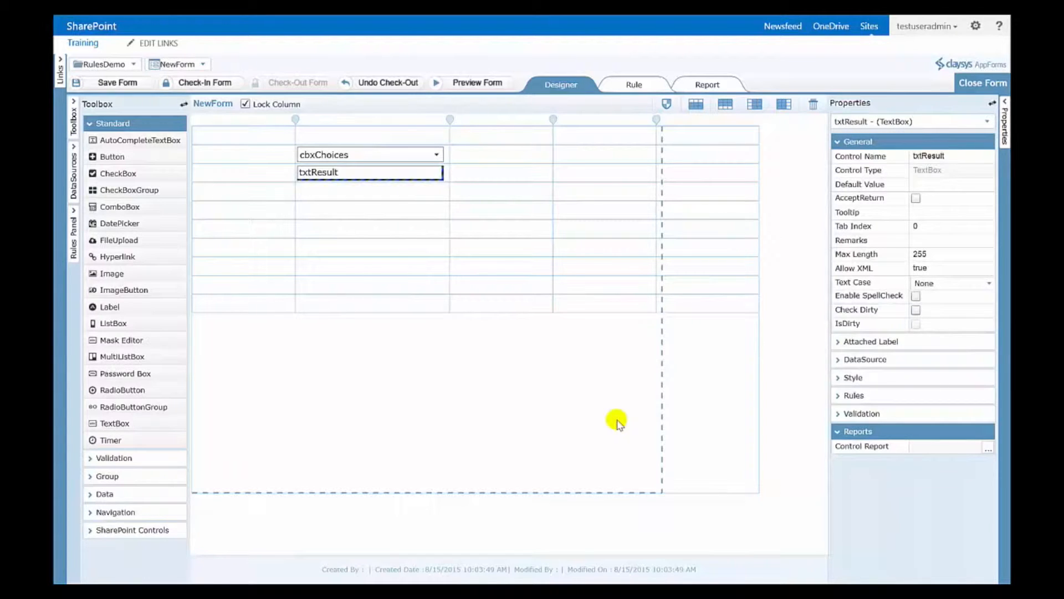
pyautogui.moveTo(79, 235); pyautogui.dragTo(202, 308)
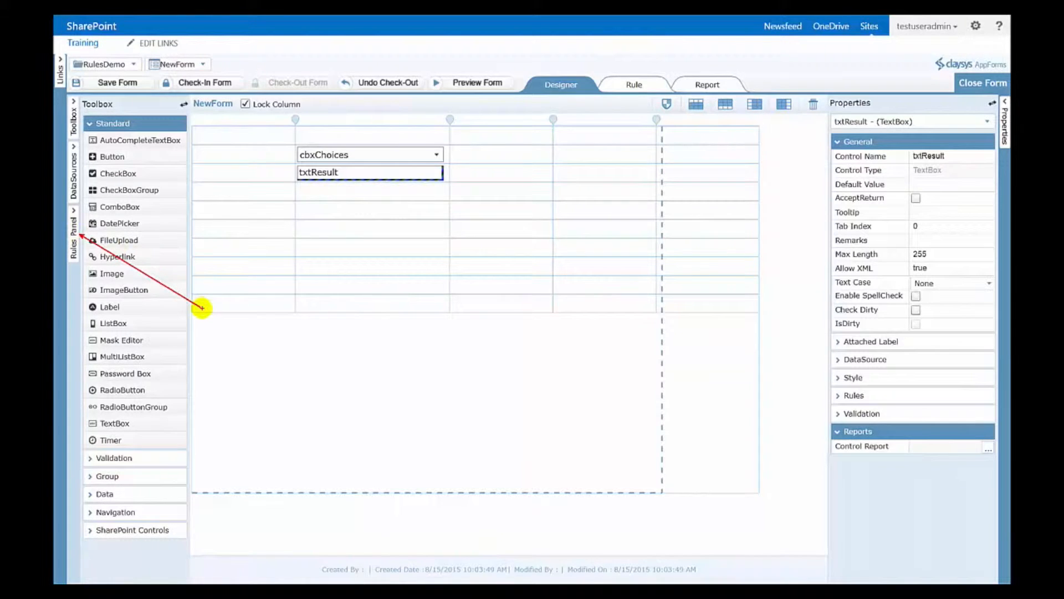
# Create a new rule triggered by a selection change in the cbxChoices combo box.
pyautogui.click(75, 237)
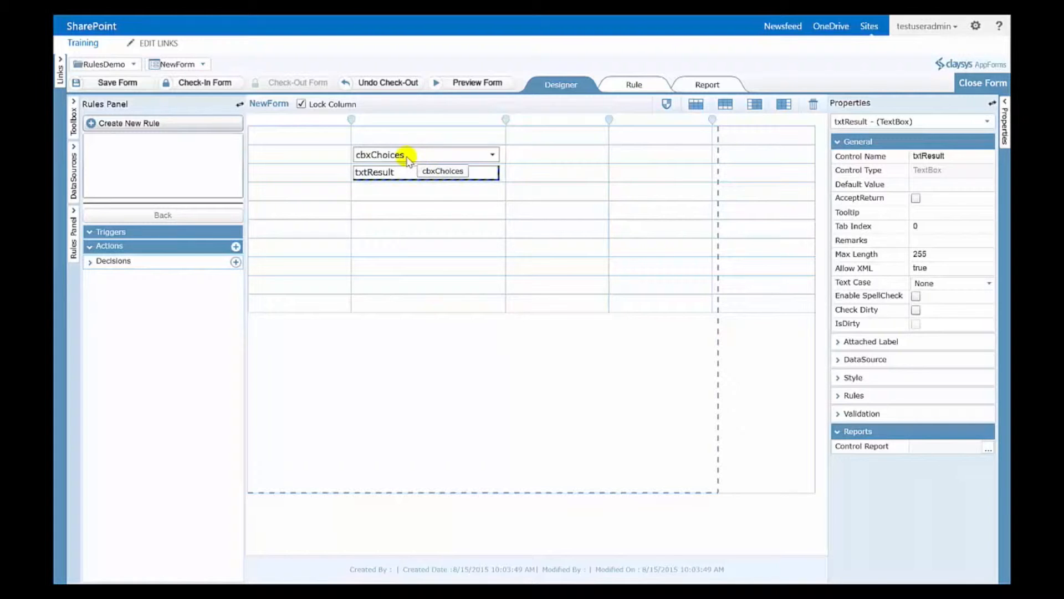
pyautogui.doubleClick(441, 152)
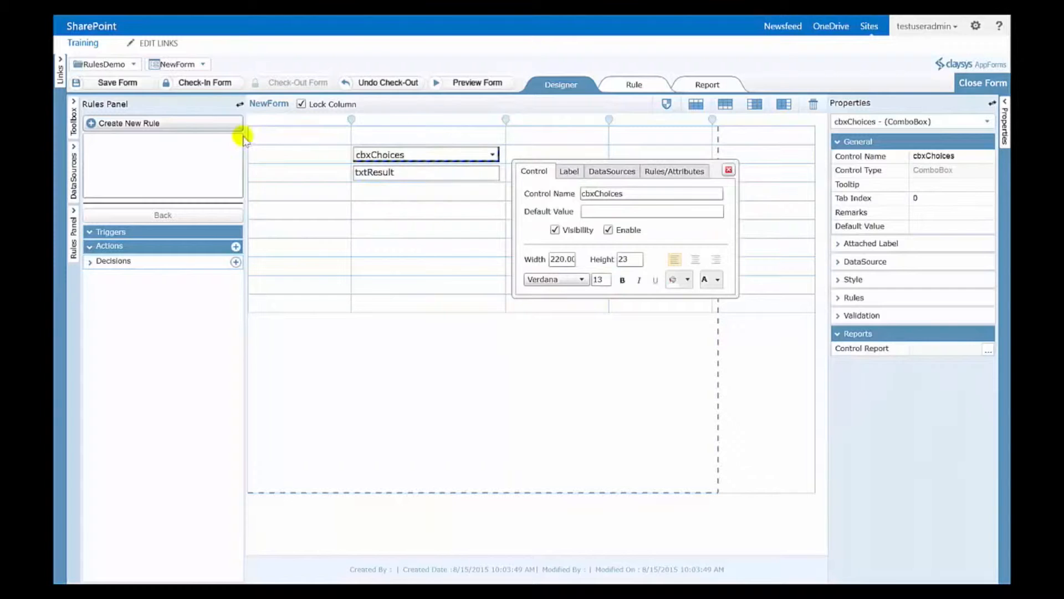
pyautogui.click(159, 124)
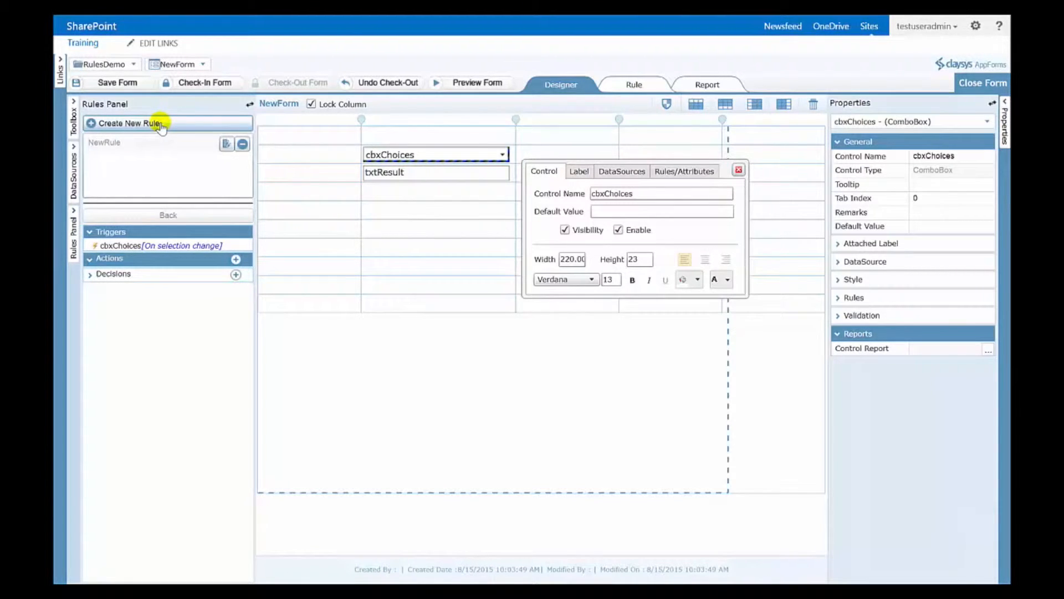
# Rename the new rule as setWindowsResult.
pyautogui.click(226, 146)
pyautogui.moveTo(134, 143); pyautogui.dragTo(72, 139)
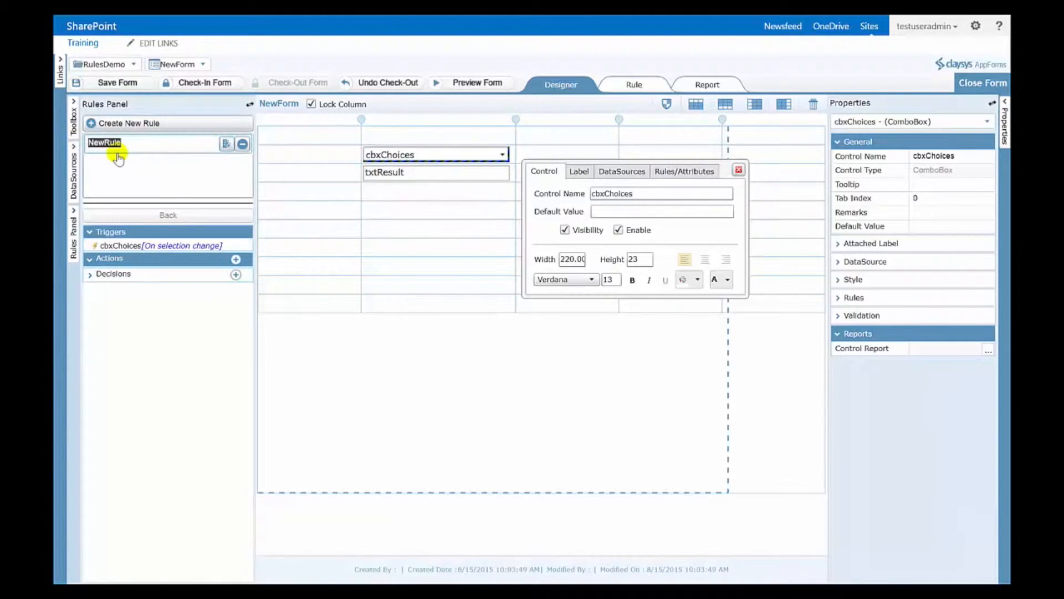
pyautogui.write('setWindowsResult')
pyautogui.press('Return')
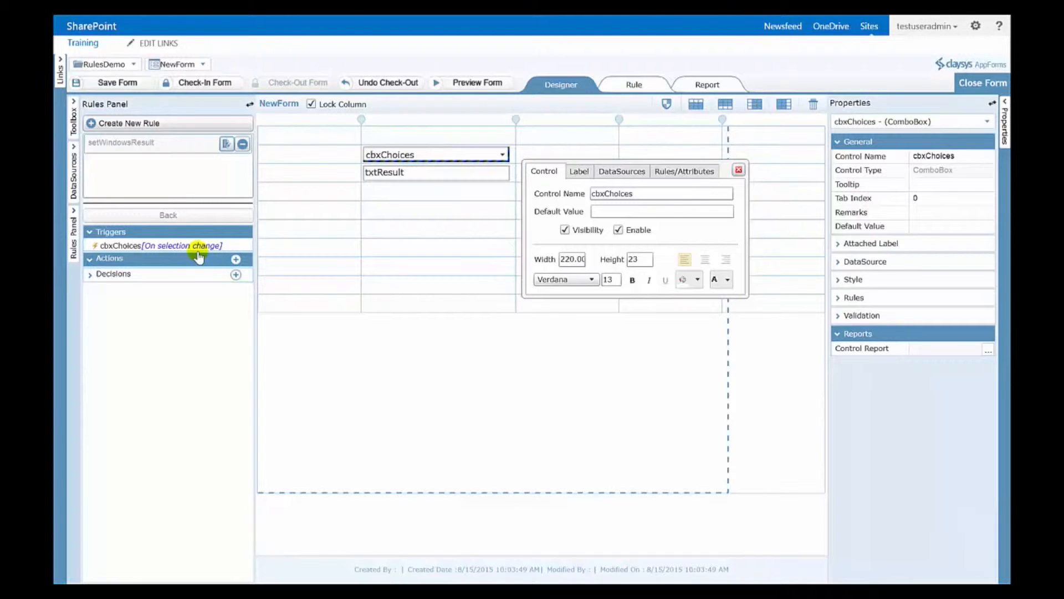
# Start a new decision in the setWindowsResult rule with the expression cbxChoices.Value as its first operand.
pyautogui.click(121, 275)
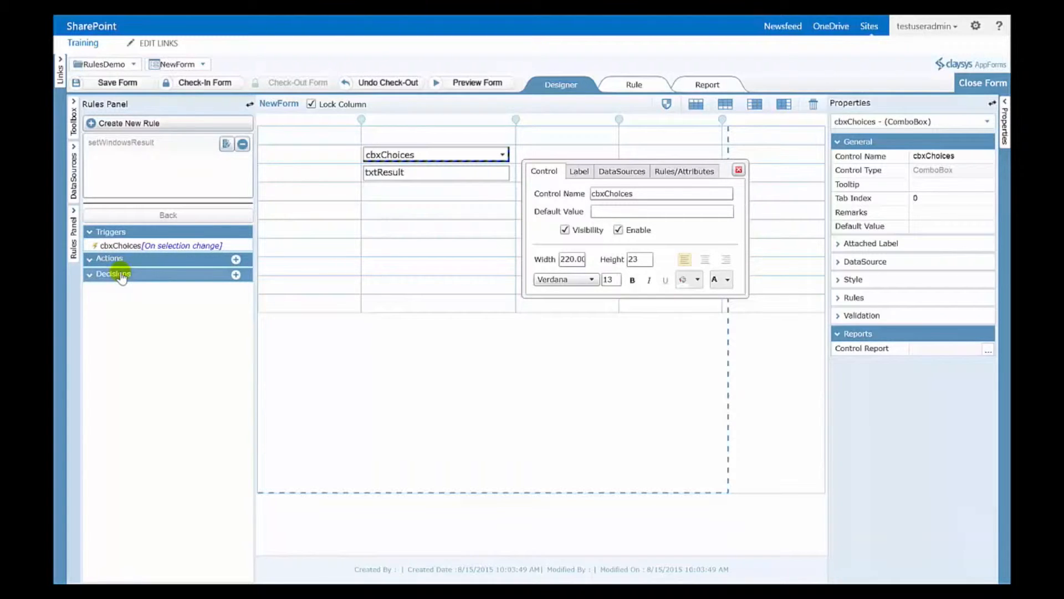
pyautogui.click(235, 276)
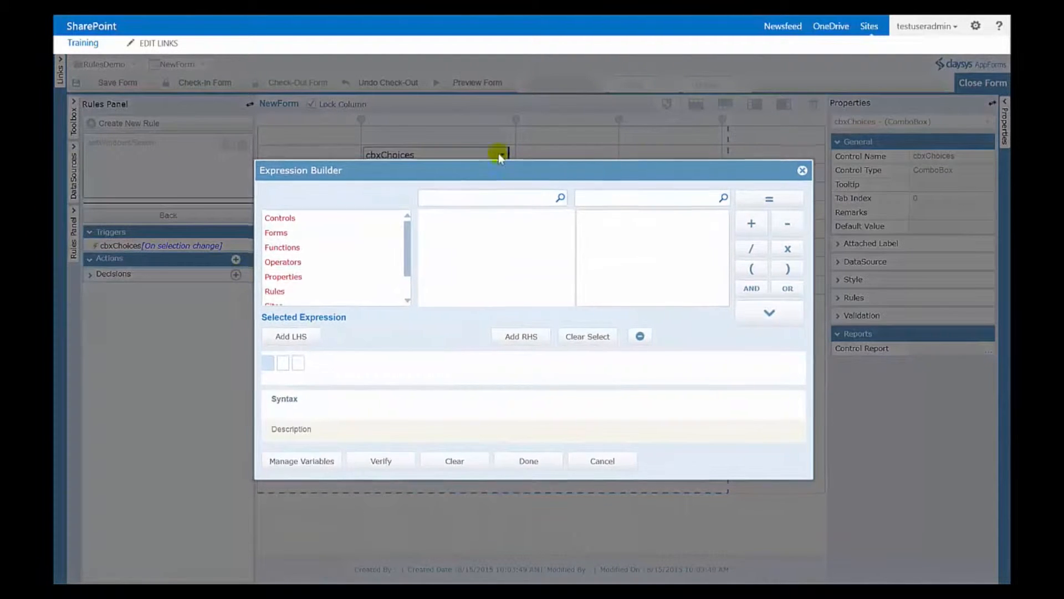
pyautogui.moveTo(504, 165); pyautogui.dragTo(497, 145)
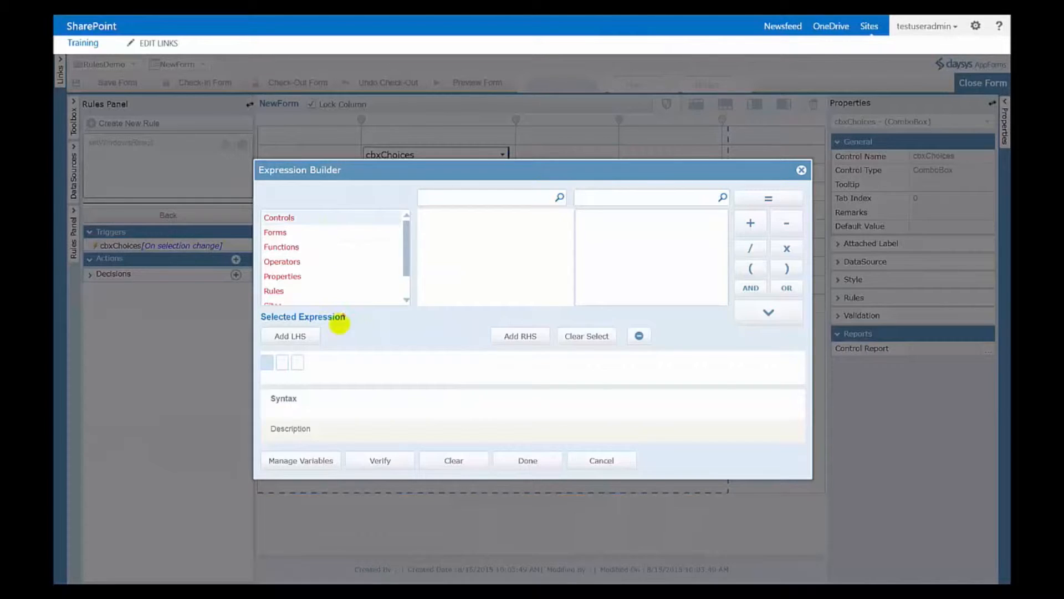
pyautogui.moveTo(313, 364); pyautogui.dragTo(445, 363)
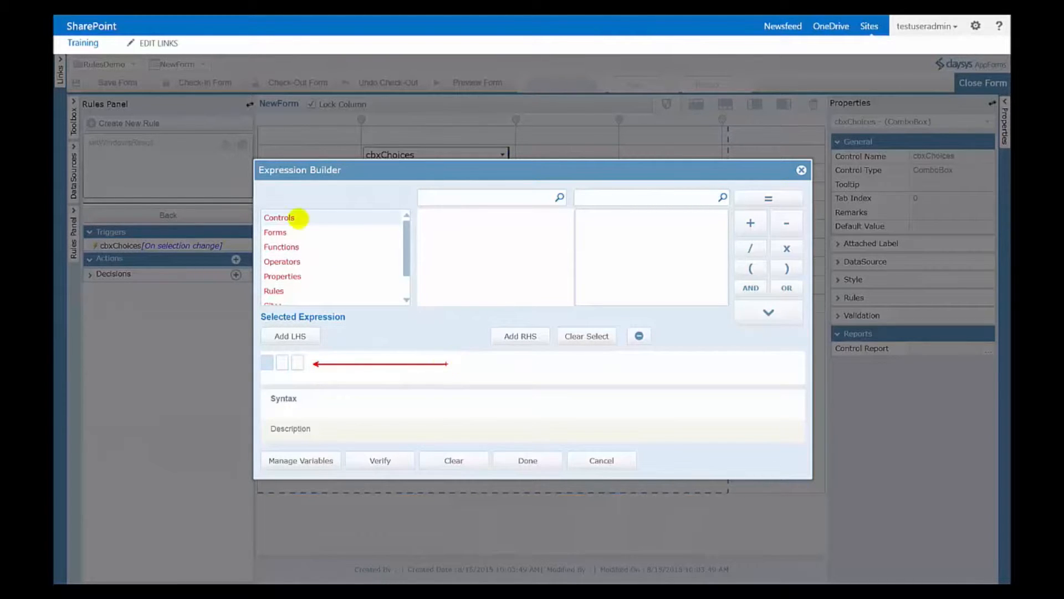
pyautogui.click(302, 220)
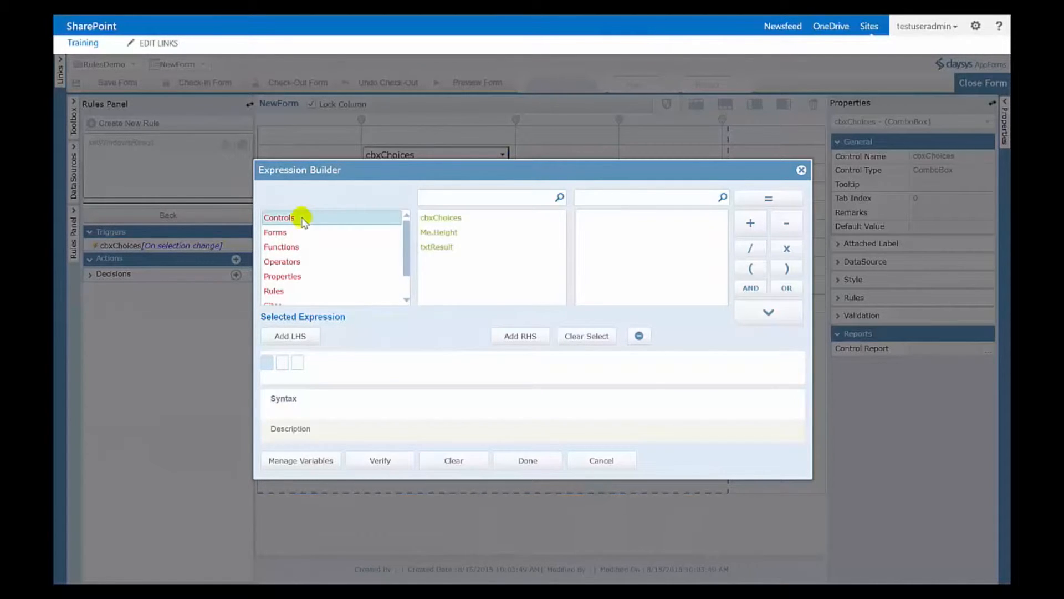
pyautogui.click(444, 219)
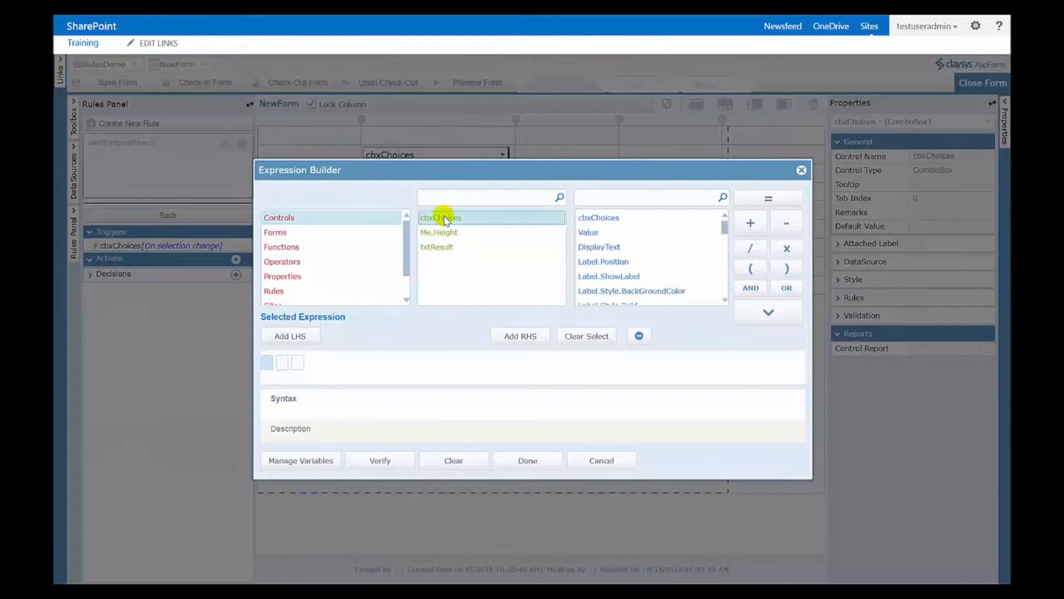
pyautogui.click(595, 233)
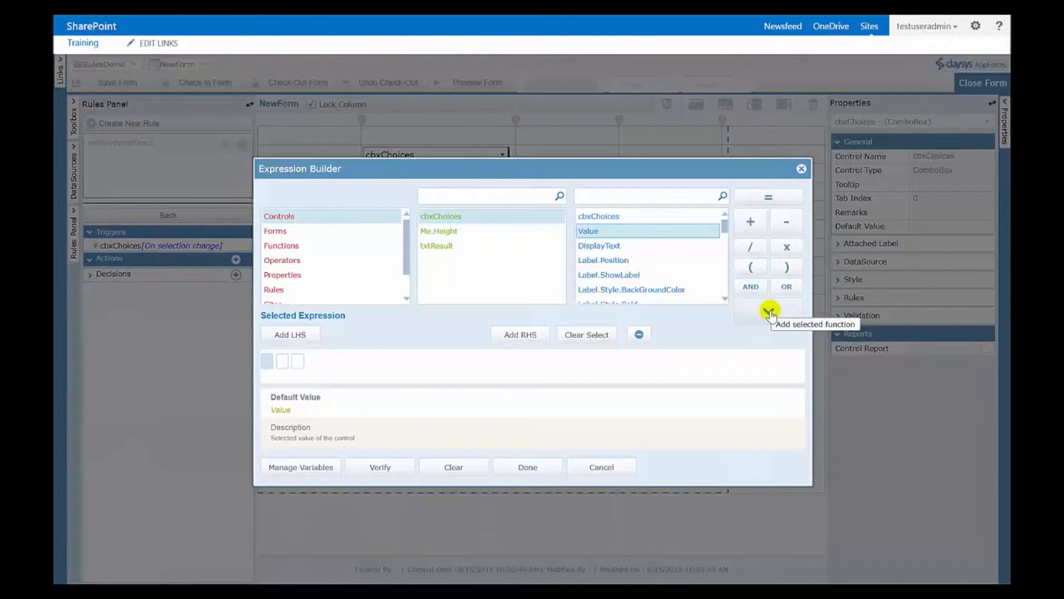
pyautogui.click(770, 312)
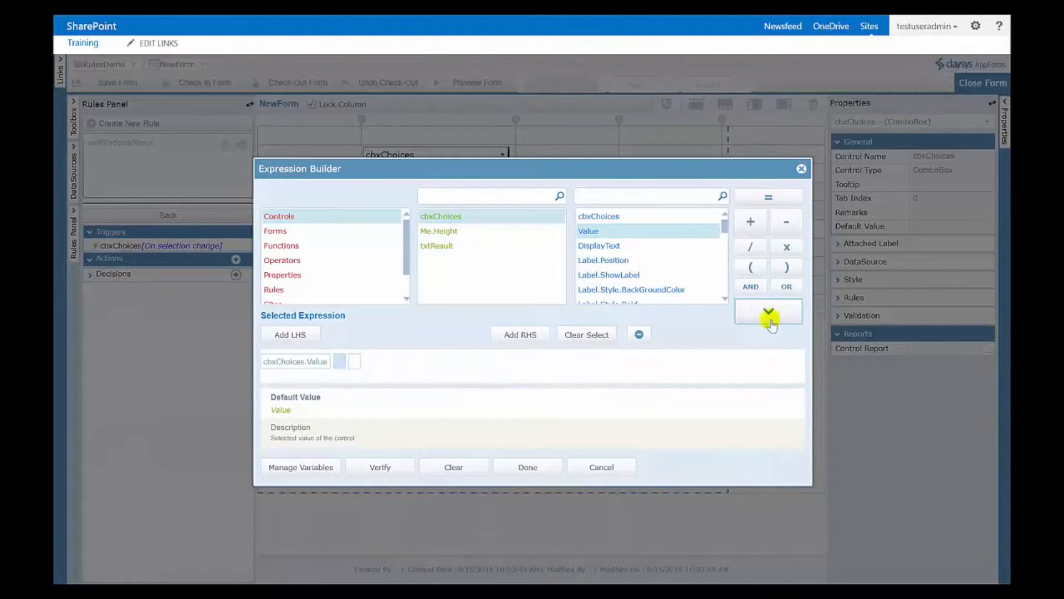
# Complete the decision so that the combo box value equals "Windows 10", then verify and accept the expression.
pyautogui.click(338, 365)
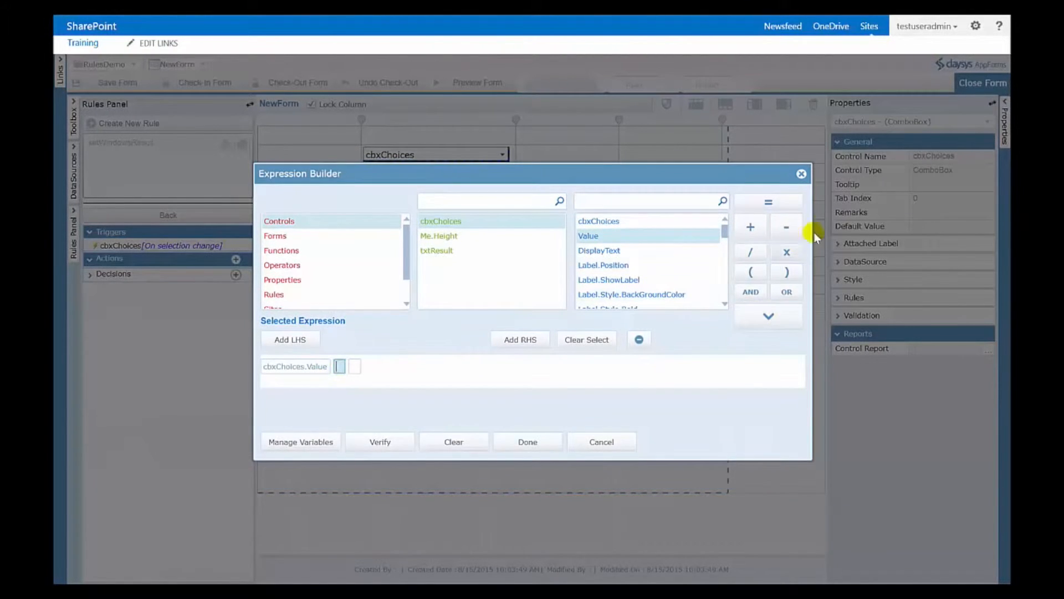
pyautogui.click(774, 201)
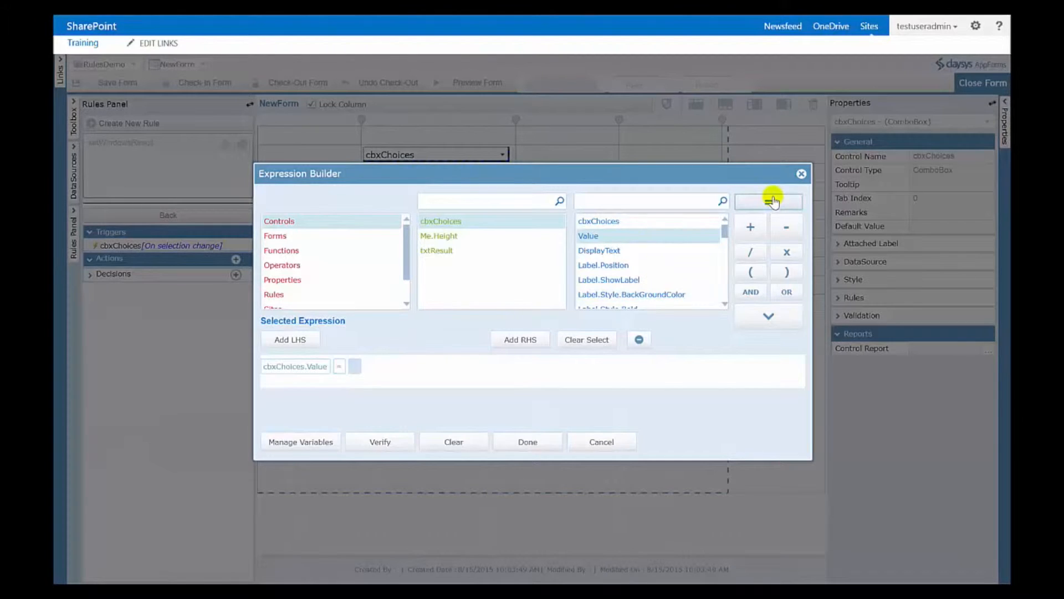
pyautogui.click(360, 369)
pyautogui.write('"Win')
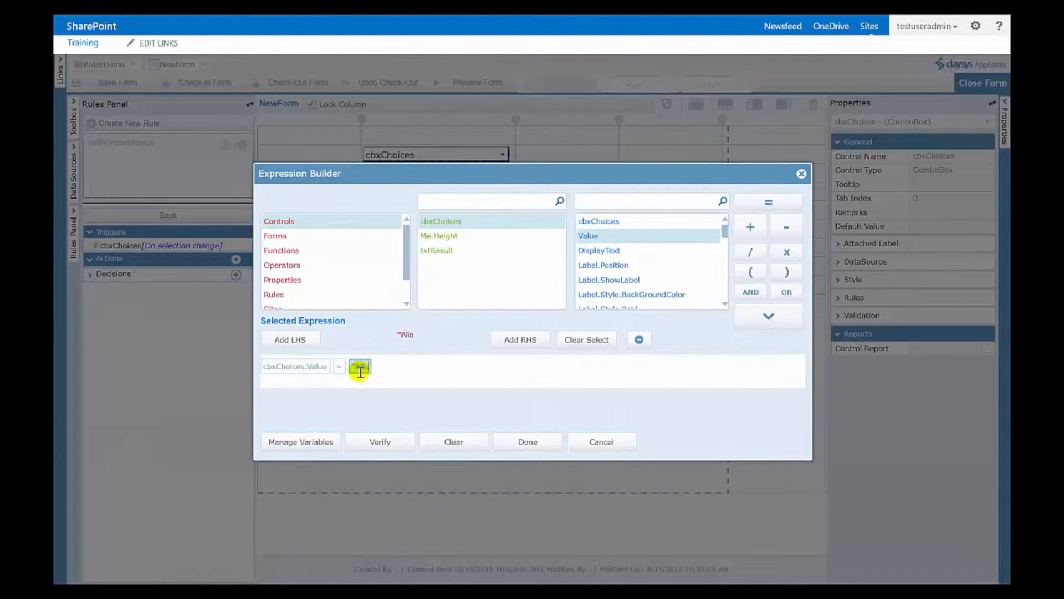
pyautogui.write('dows 10"')
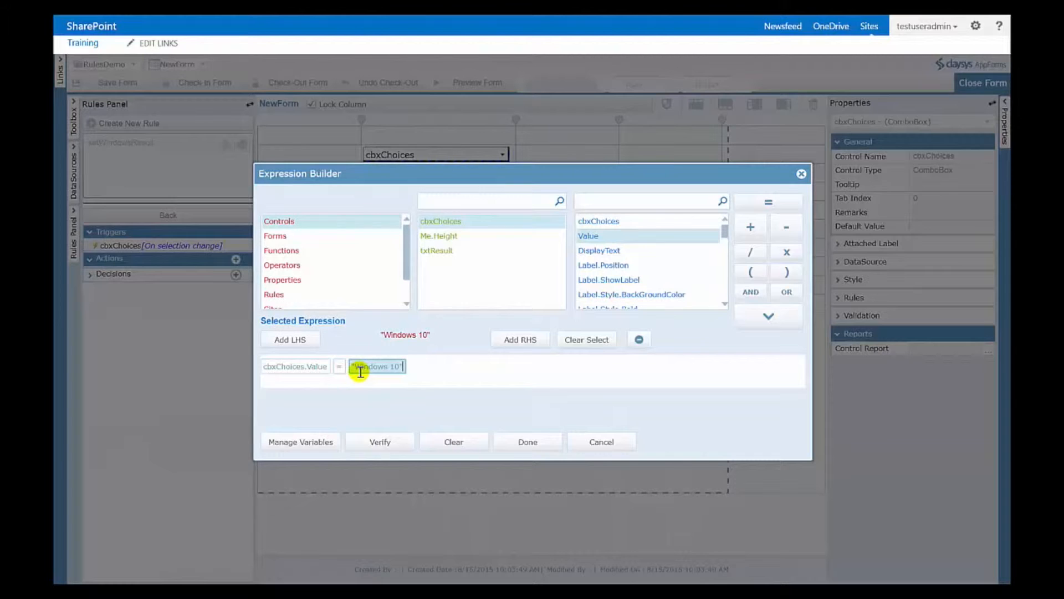
pyautogui.click(429, 371)
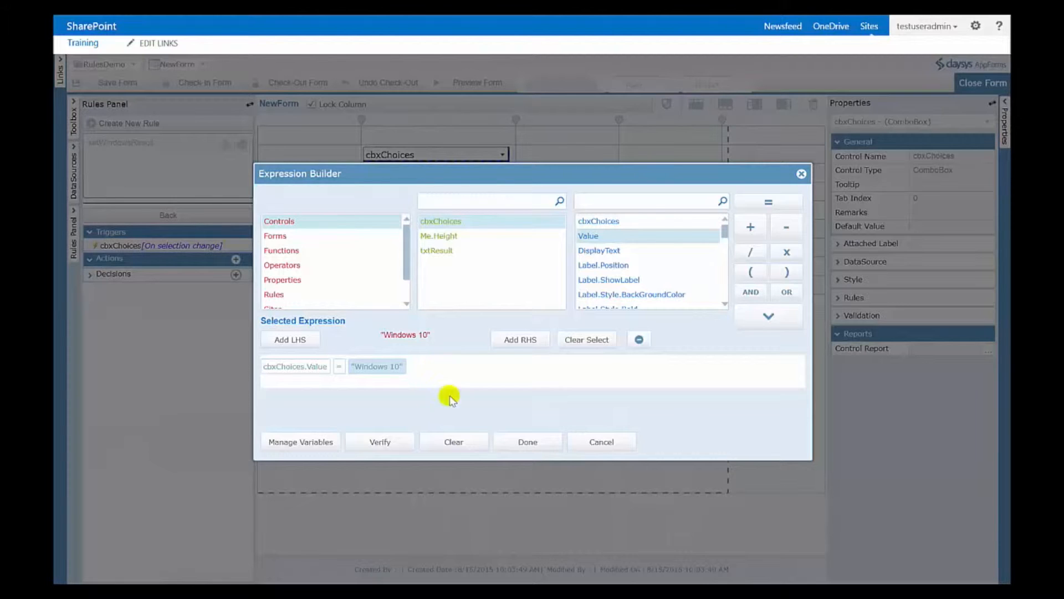
pyautogui.click(380, 442)
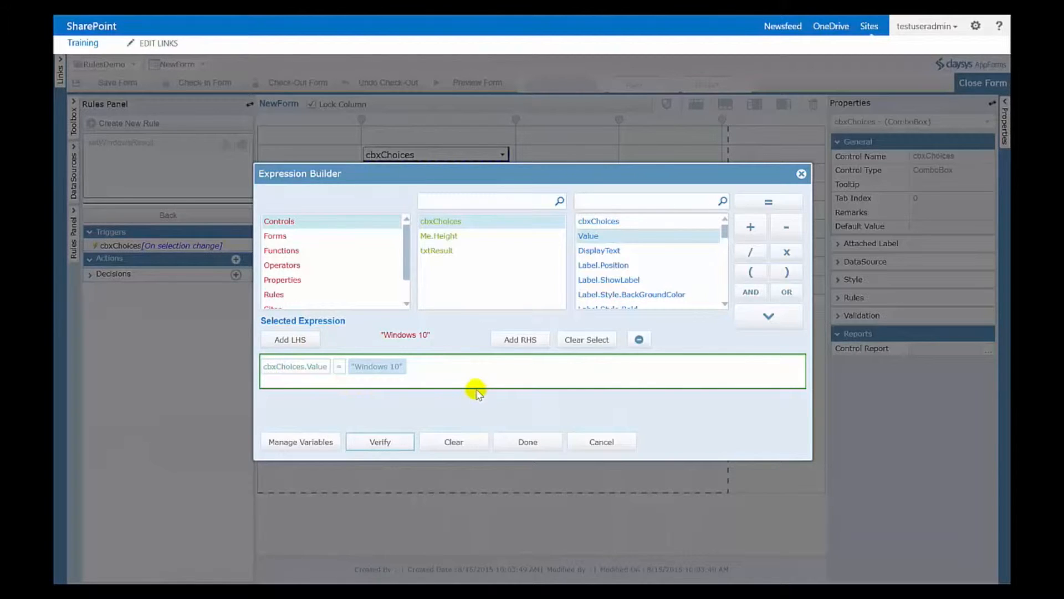
pyautogui.click(528, 442)
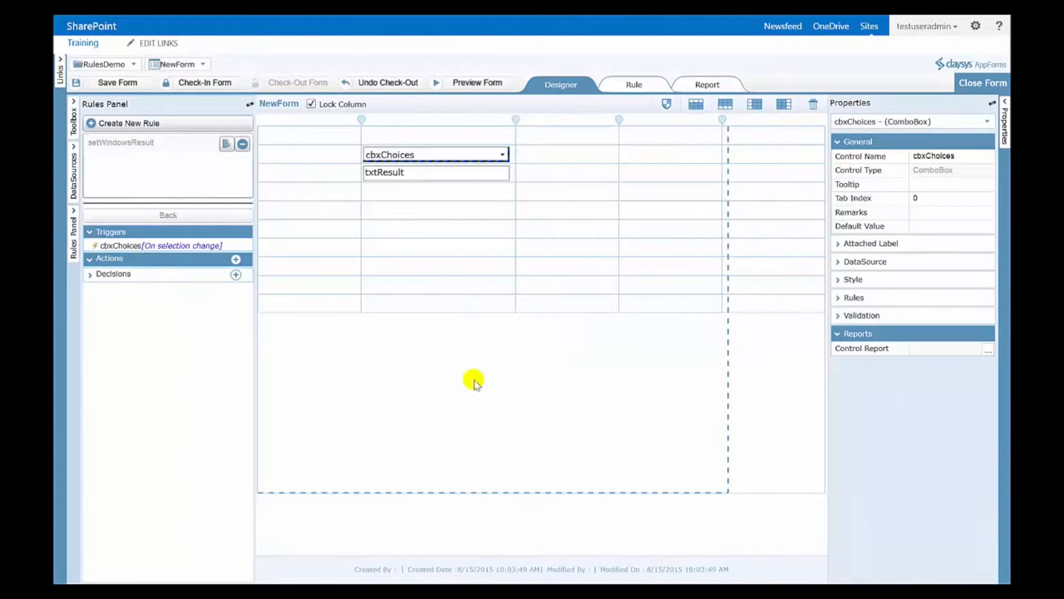
# Start an action under the Windows 10 decision with txtResult.Value as the expression's first operand.
pyautogui.click(127, 275)
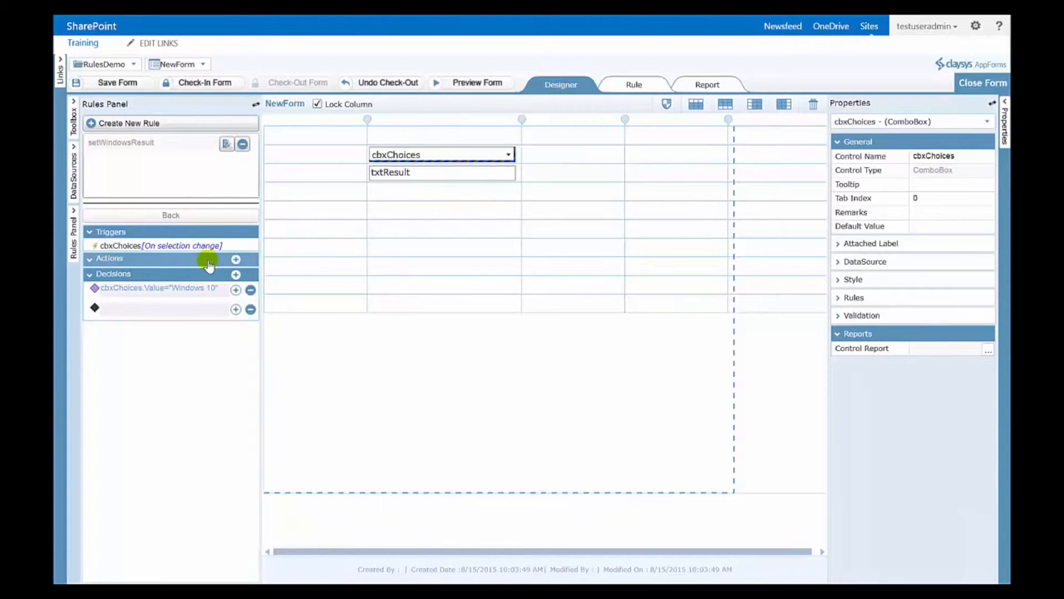
pyautogui.click(235, 290)
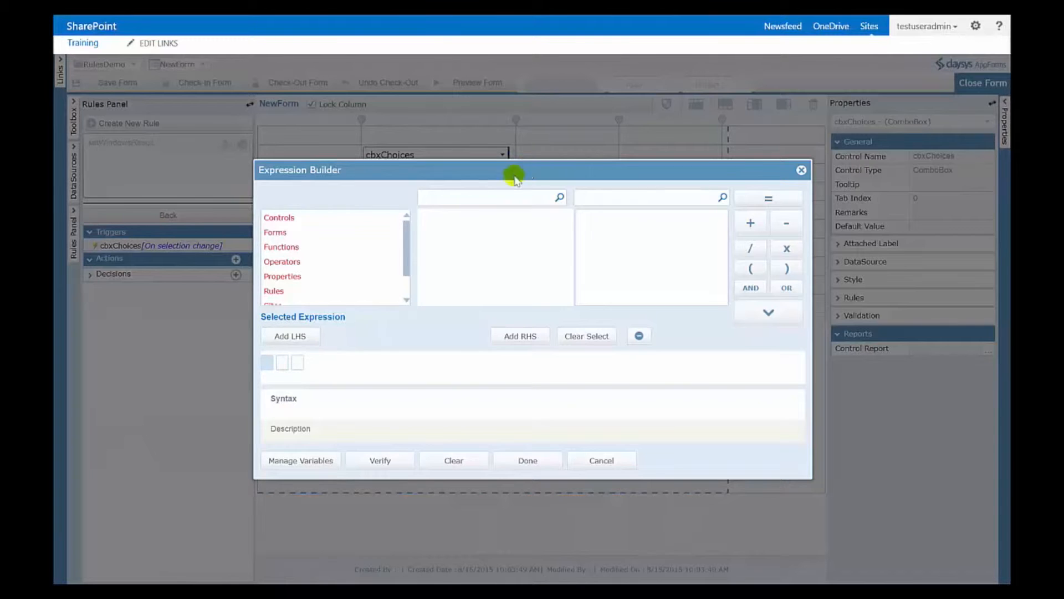
pyautogui.click(315, 218)
pyautogui.click(437, 246)
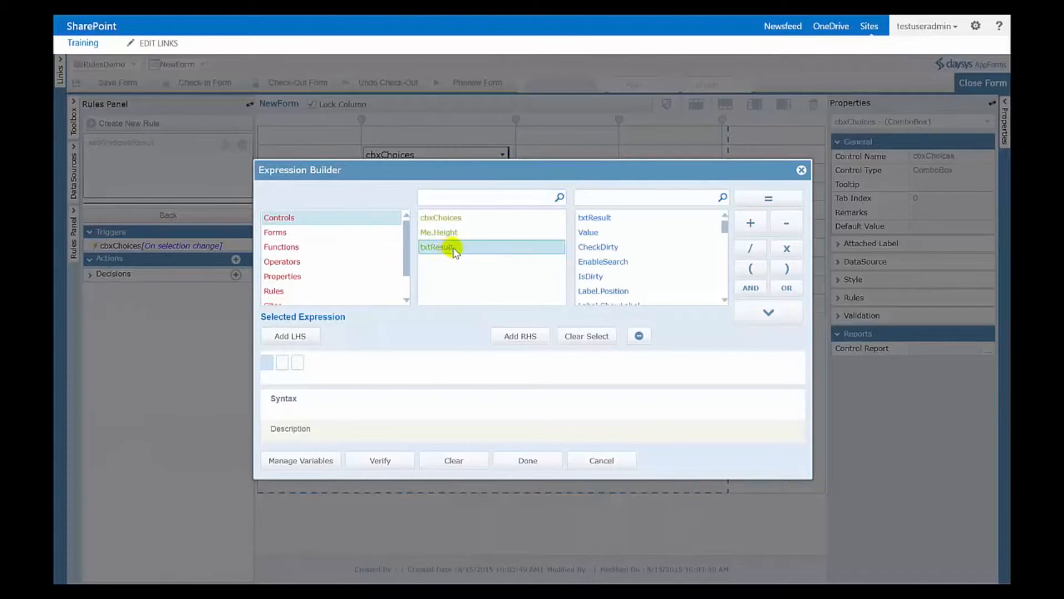
pyautogui.click(598, 230)
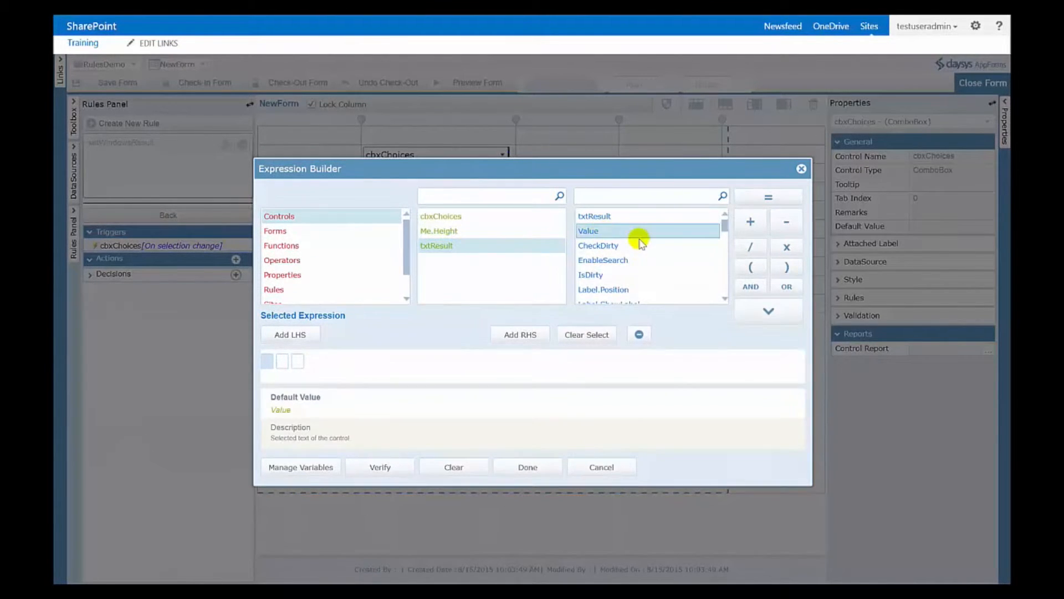
pyautogui.click(768, 310)
# Complete the action so that txtResult.Value equals "Latest Version", verify and accept the expression, and expand the rule's decisions.
pyautogui.click(769, 200)
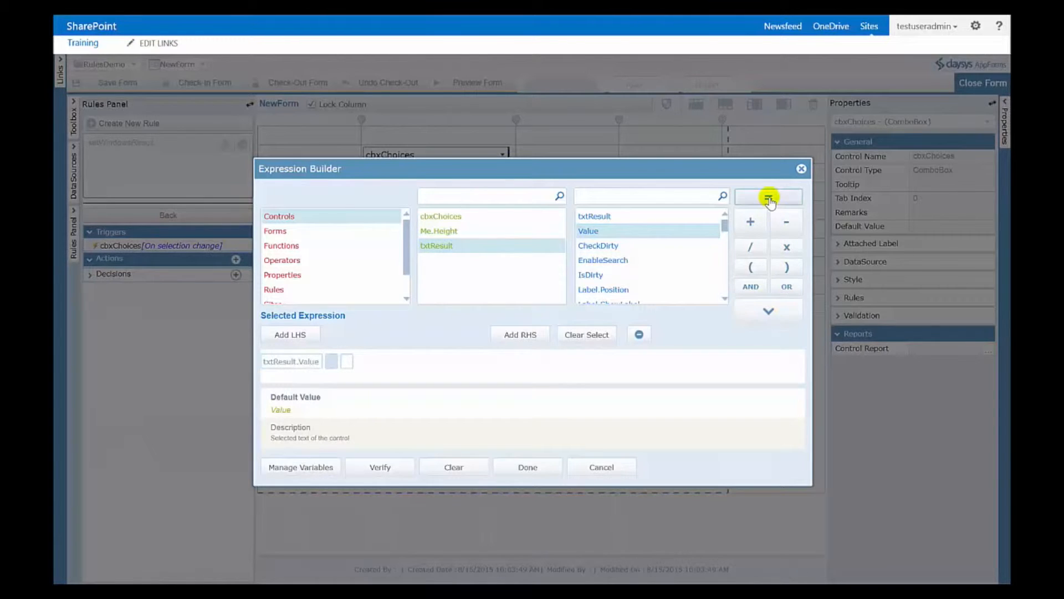
pyautogui.click(352, 367)
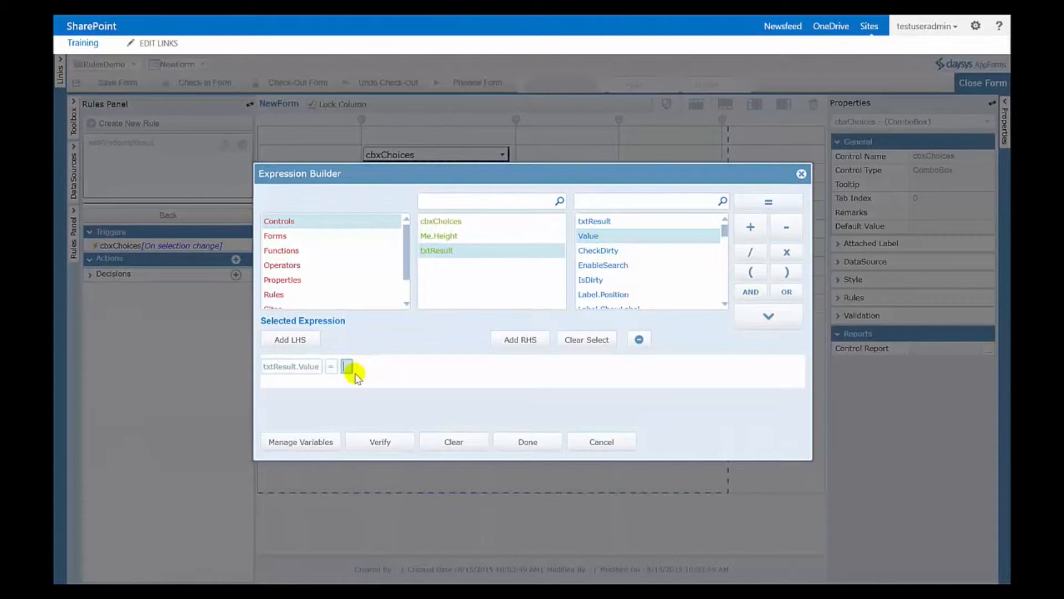
pyautogui.write('"Lates')
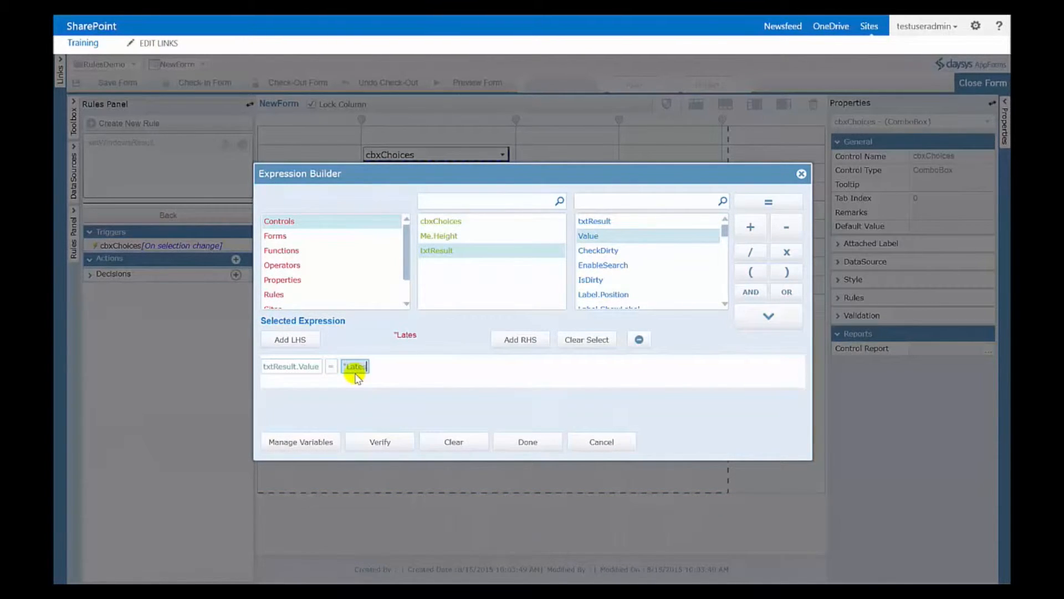
pyautogui.write('t Version"')
pyautogui.click(379, 441)
pyautogui.click(514, 446)
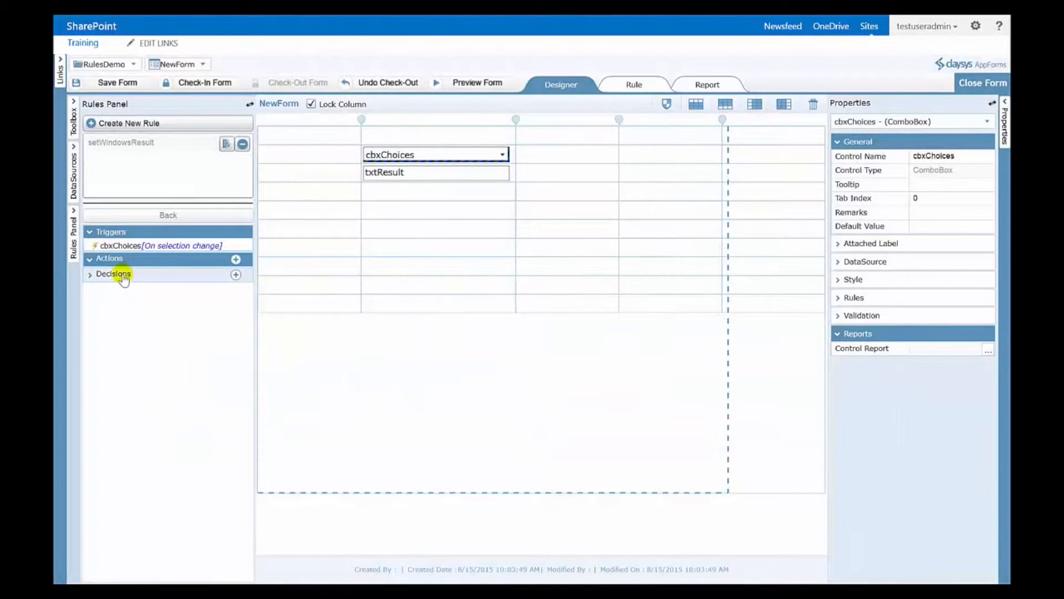
pyautogui.click(114, 274)
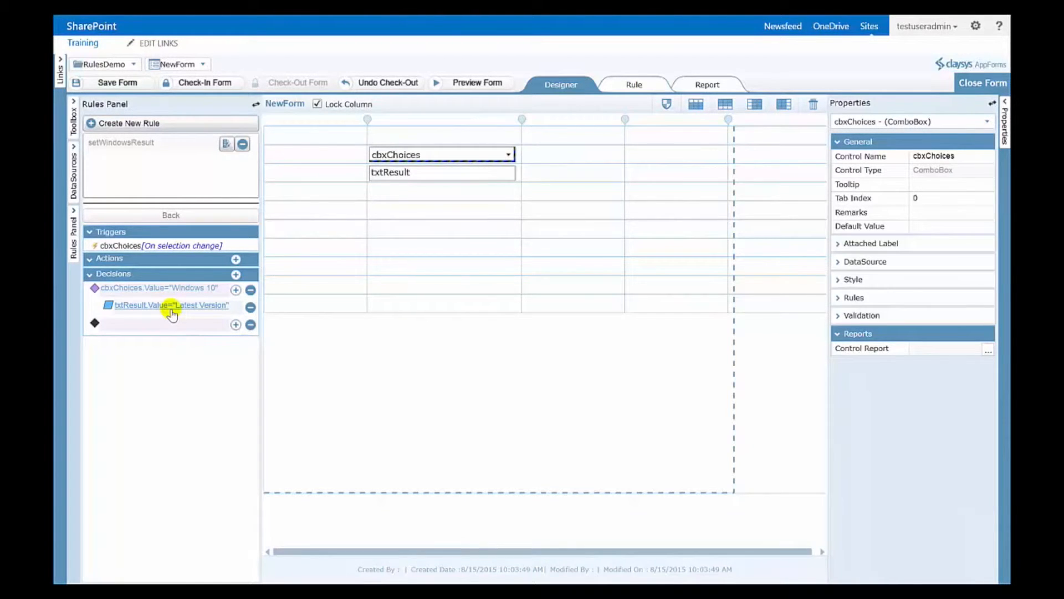
# Preview the form, test the combo box with Windows 7 and Windows 10, and close the preview.
pyautogui.click(466, 83)
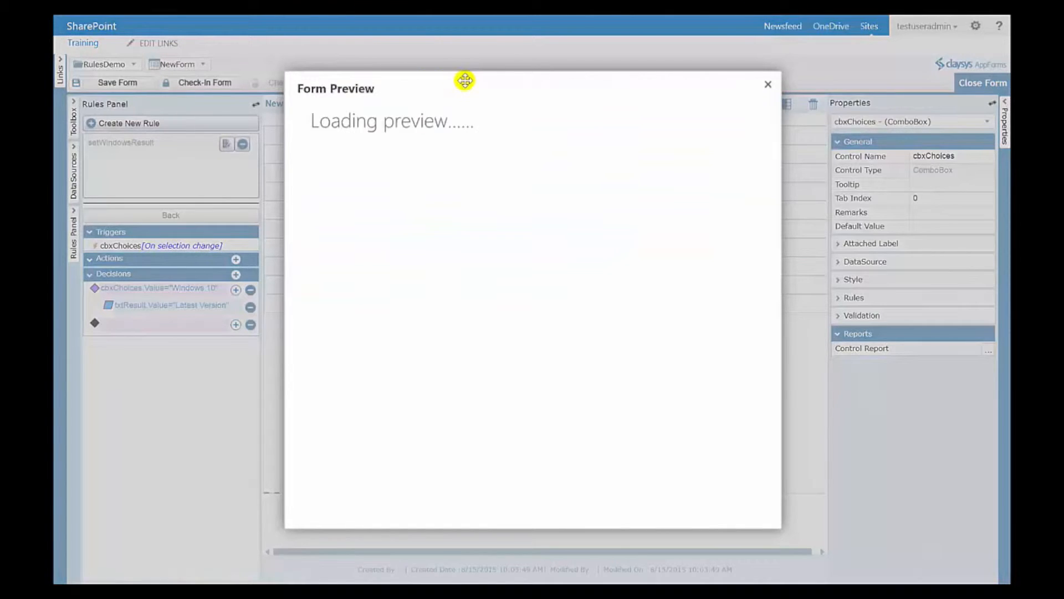
pyautogui.click(540, 135)
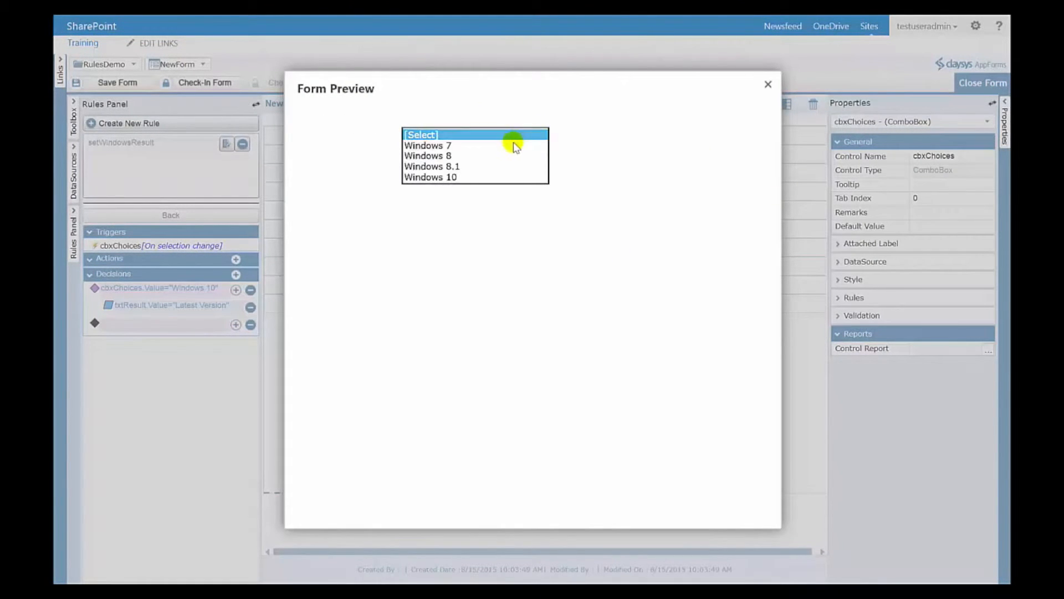
pyautogui.click(504, 144)
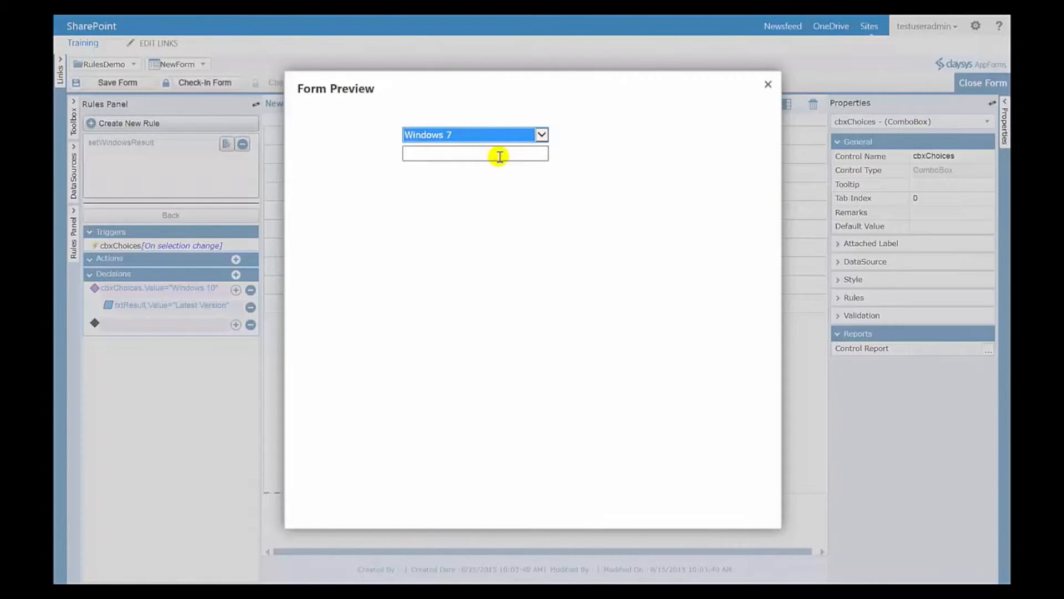
pyautogui.click(541, 134)
pyautogui.click(449, 167)
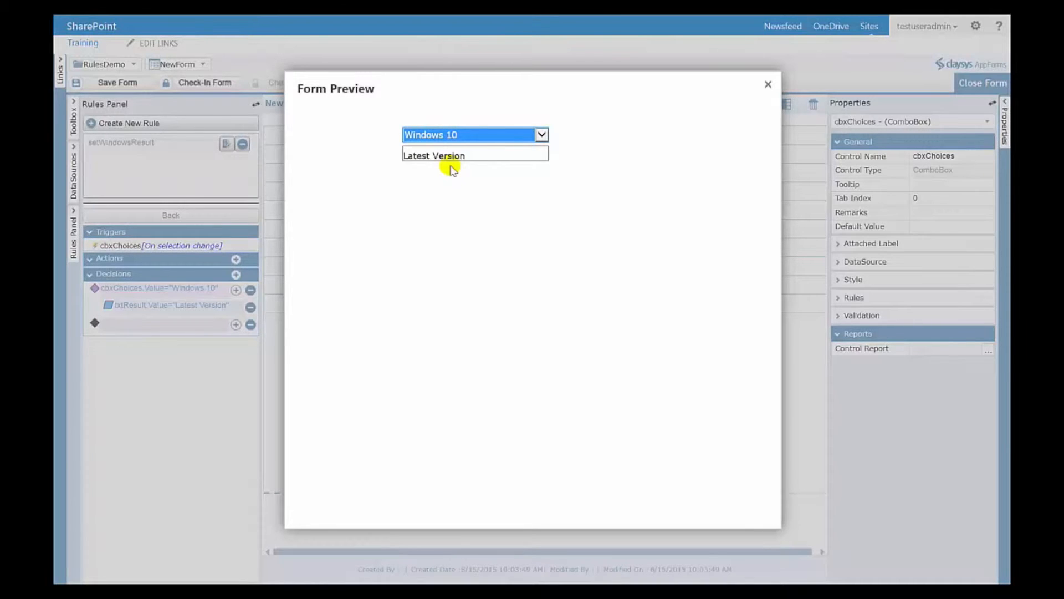
pyautogui.click(768, 86)
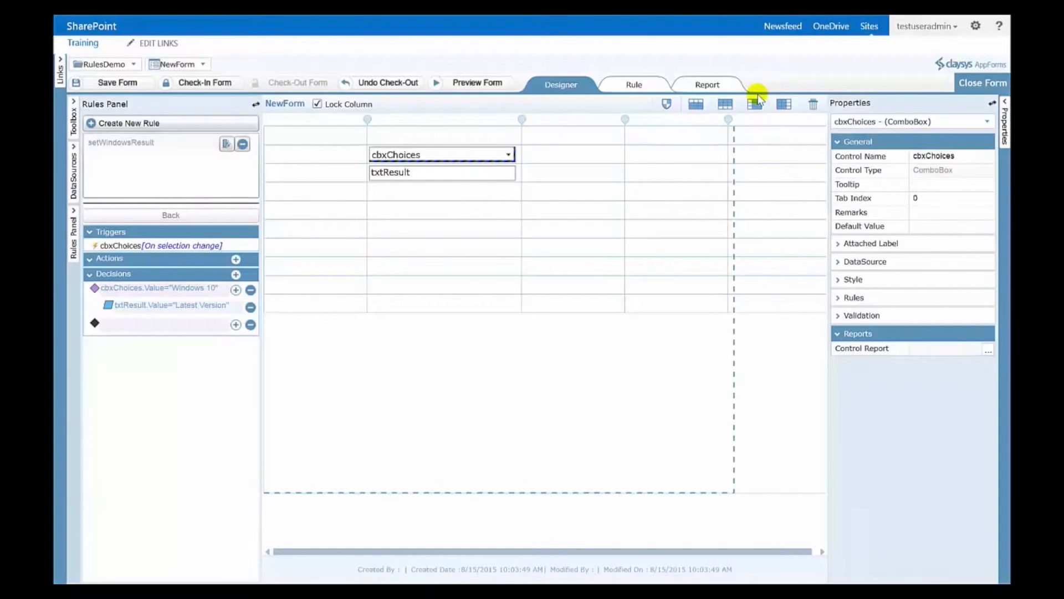
pyautogui.hotkey('ctrl', '2')
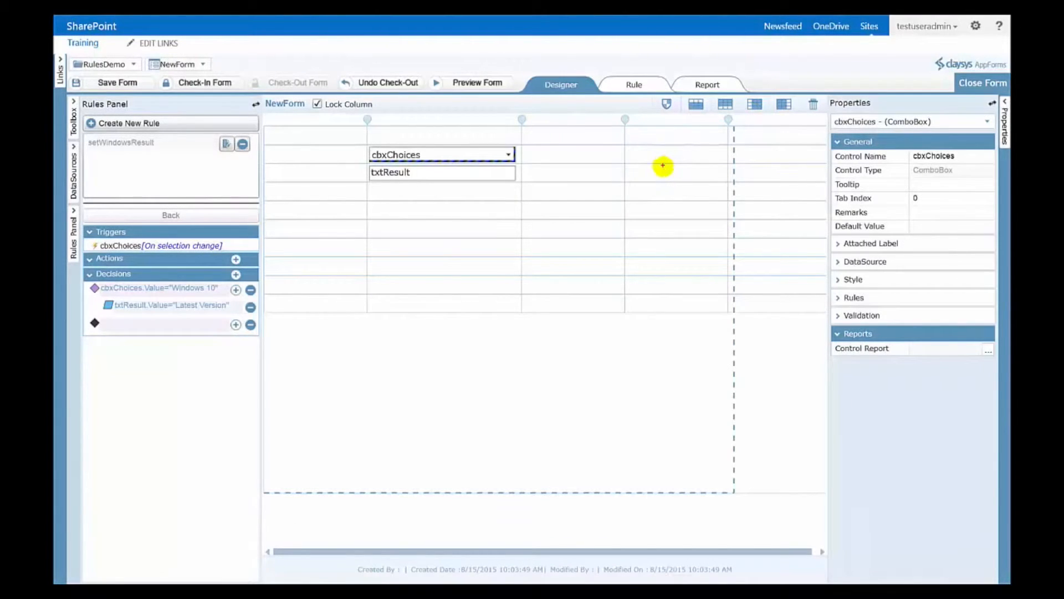
pyautogui.moveTo(616, 85); pyautogui.dragTo(594, 148)
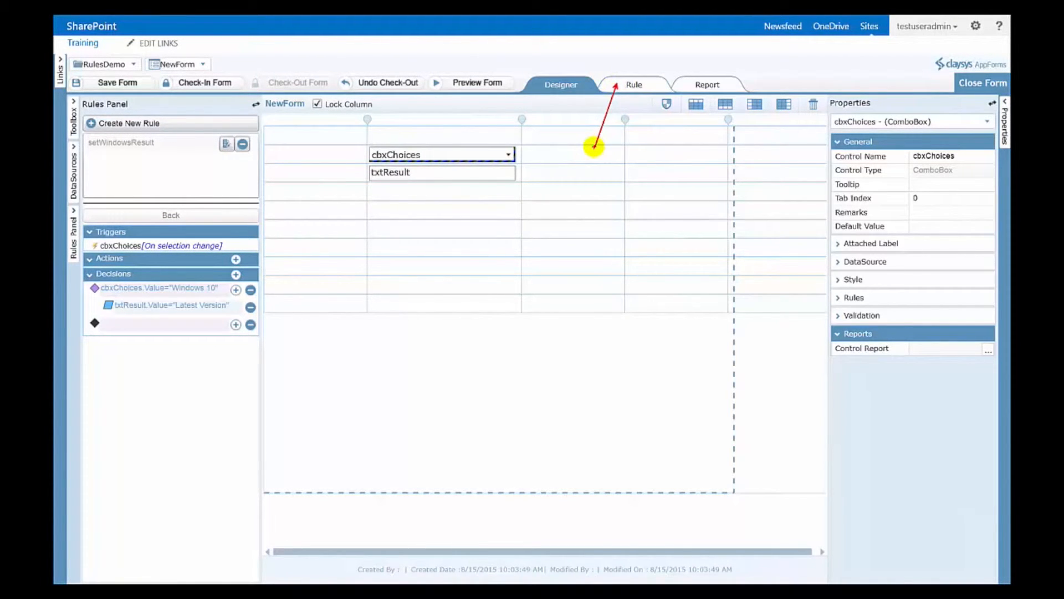
pyautogui.press('Escape')
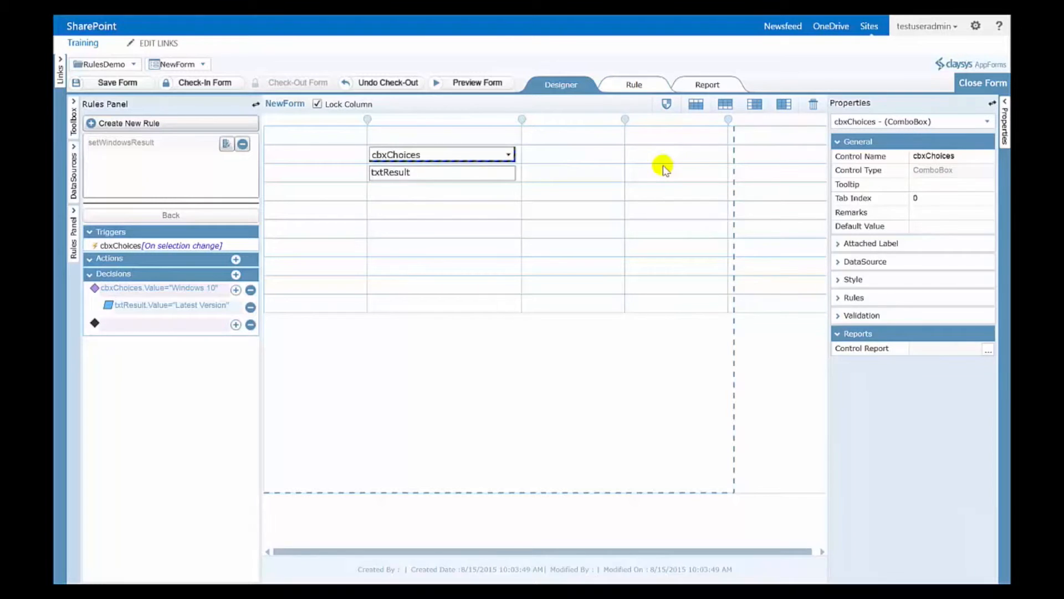
# Open the rule flowchart view and examine the decision and action of the setWindowsResult rule.
pyautogui.click(614, 88)
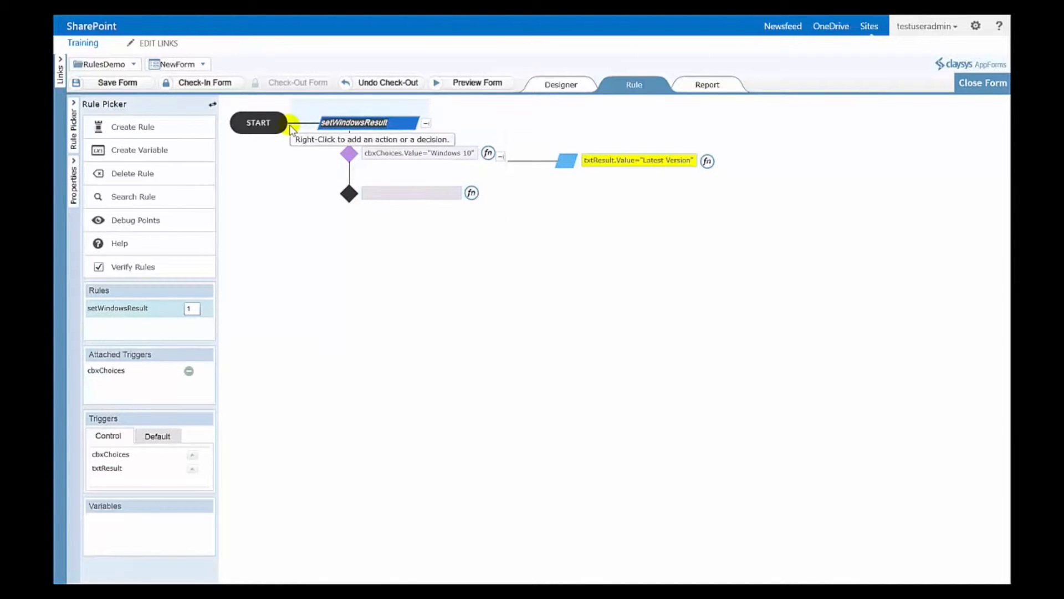
pyautogui.moveTo(366, 154); pyautogui.dragTo(475, 151)
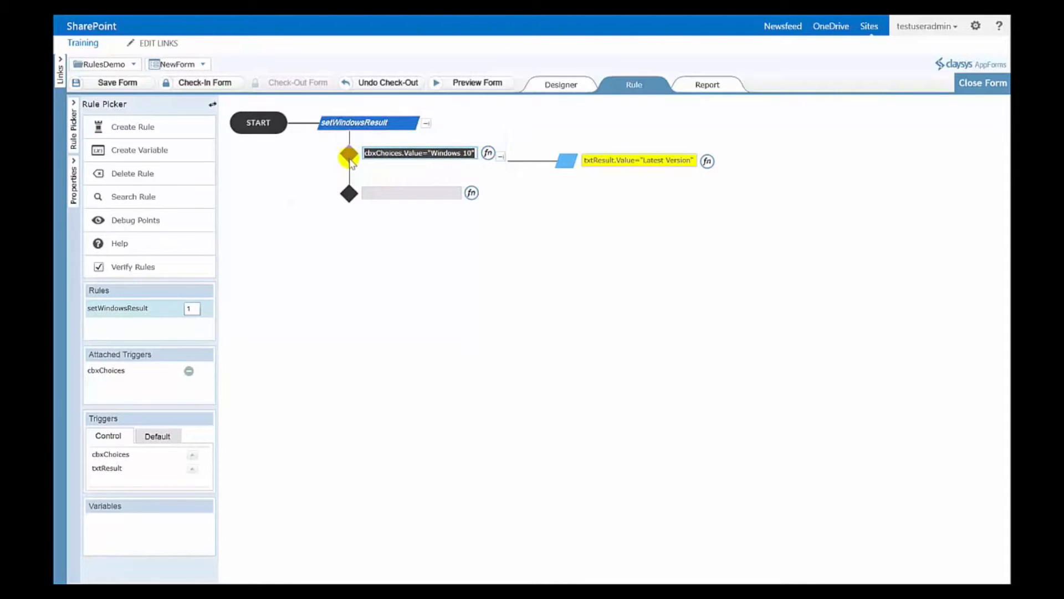
pyautogui.moveTo(584, 160); pyautogui.dragTo(694, 160)
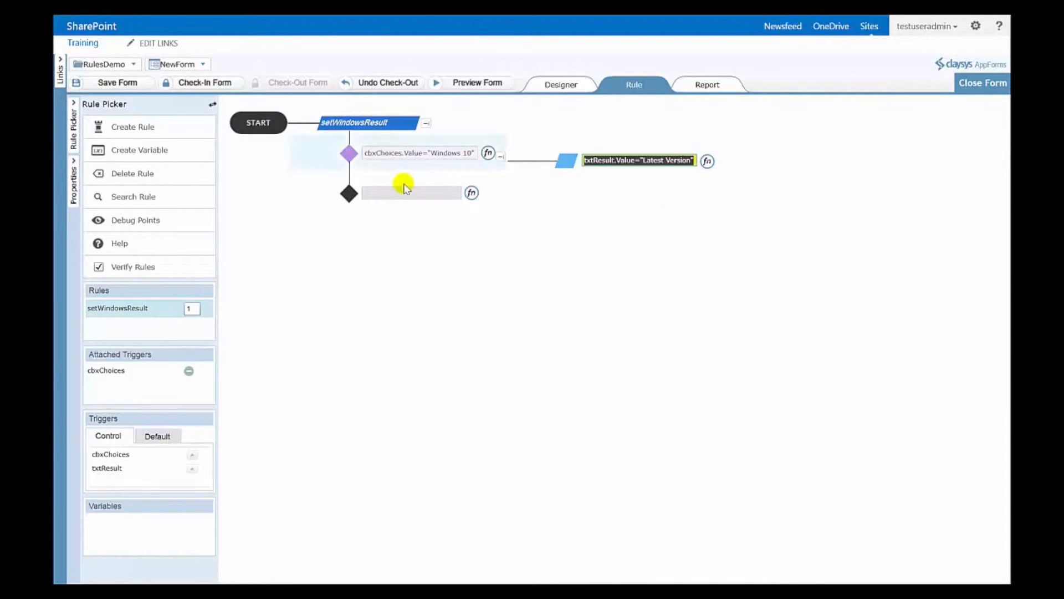
# Delete the setWindowsResult rule, check the rules list in the form designer, and return to the rule flowchart view.
pyautogui.click(148, 175)
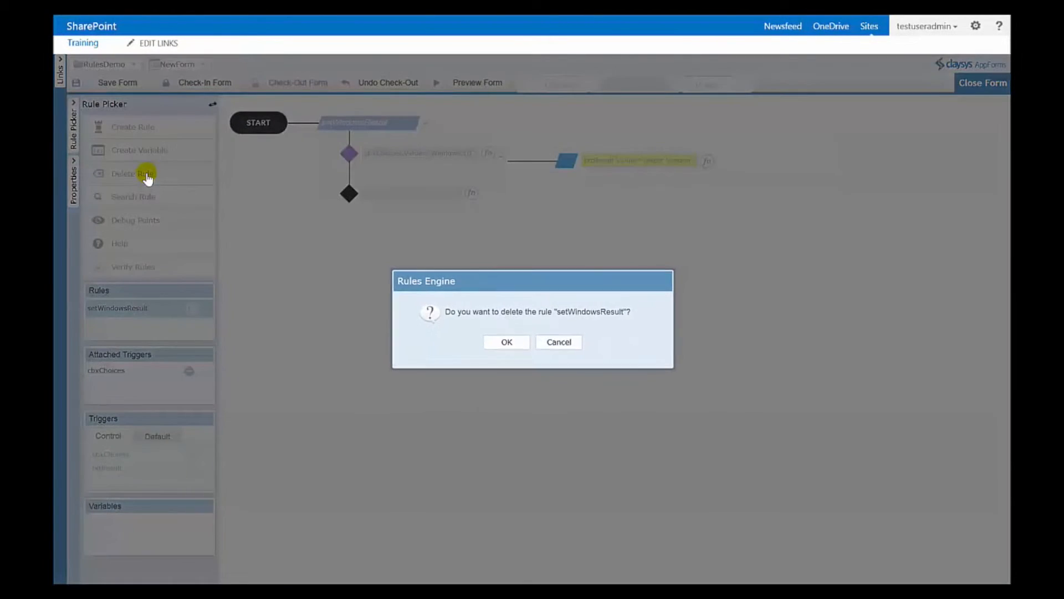
pyautogui.click(507, 342)
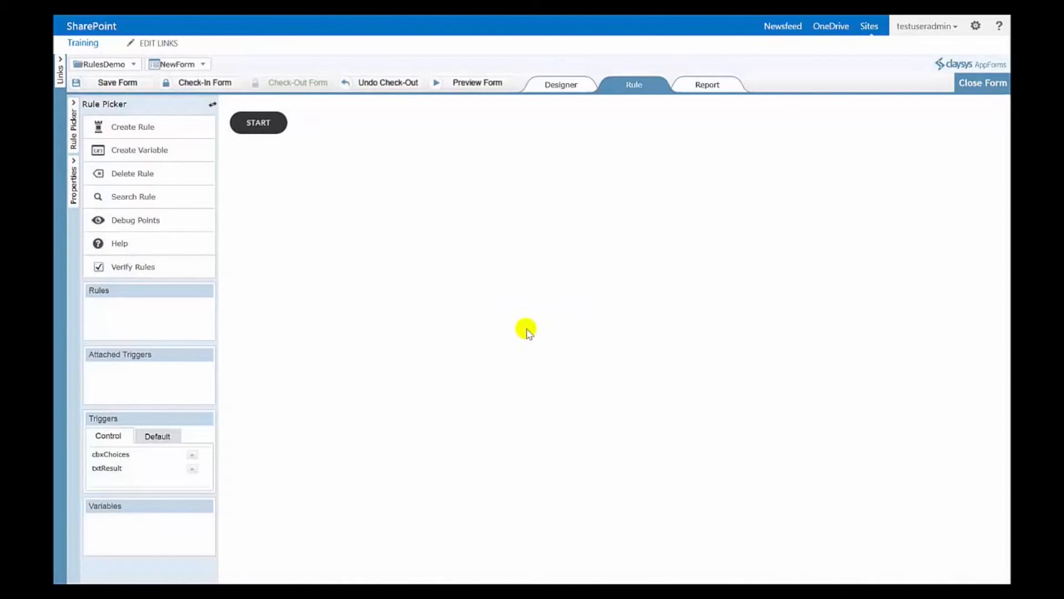
pyautogui.click(561, 86)
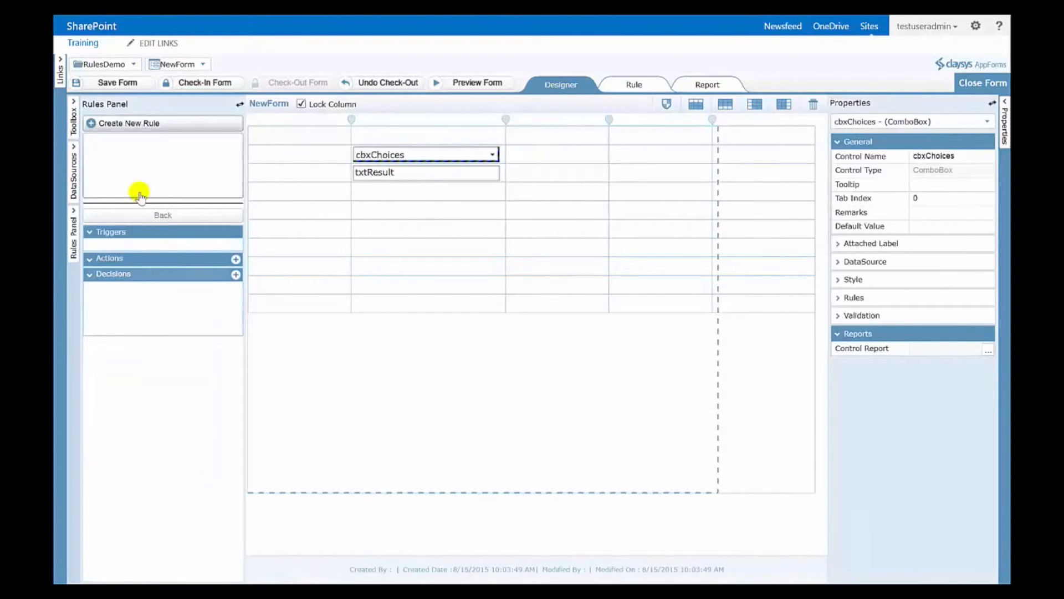
pyautogui.click(637, 86)
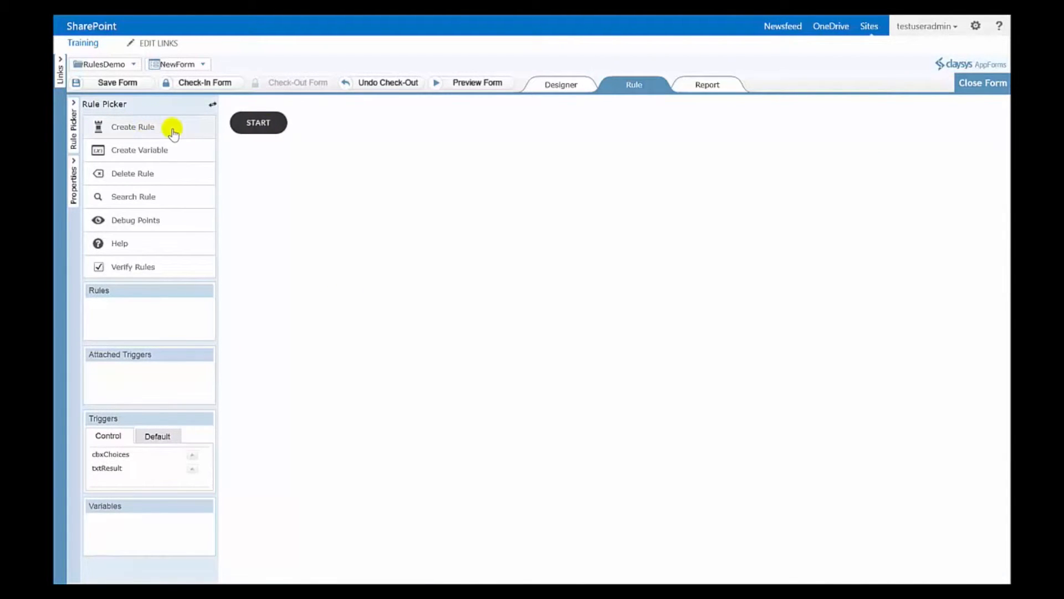
pyautogui.hotkey('ctrl', '2')
pyautogui.moveTo(182, 124); pyautogui.dragTo(233, 151)
pyautogui.press('Escape')
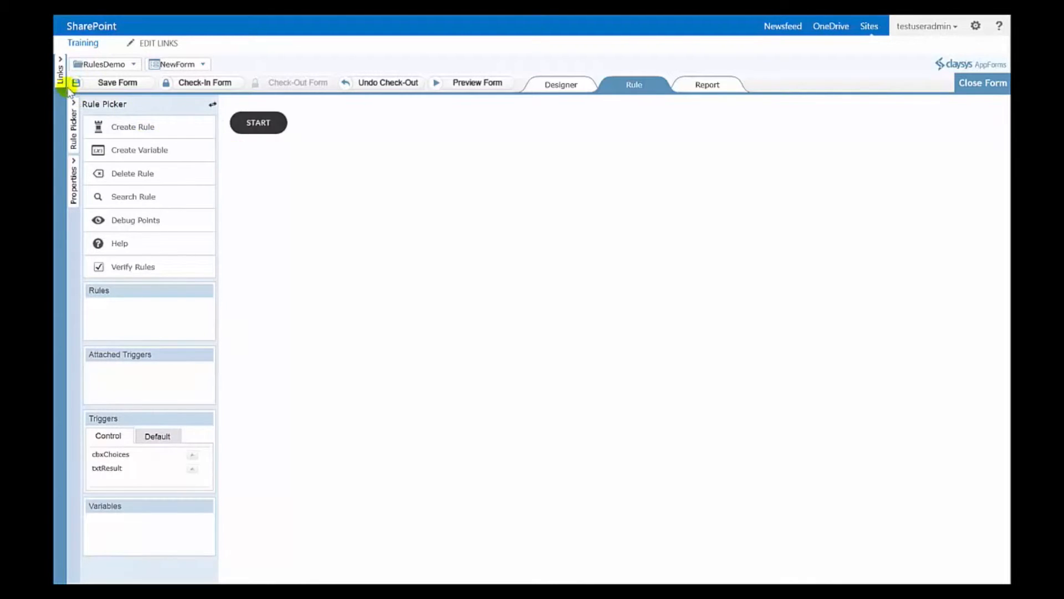
# Create a rule named setWindowsResult in the flowchart view and add a decision to it.
pyautogui.click(141, 127)
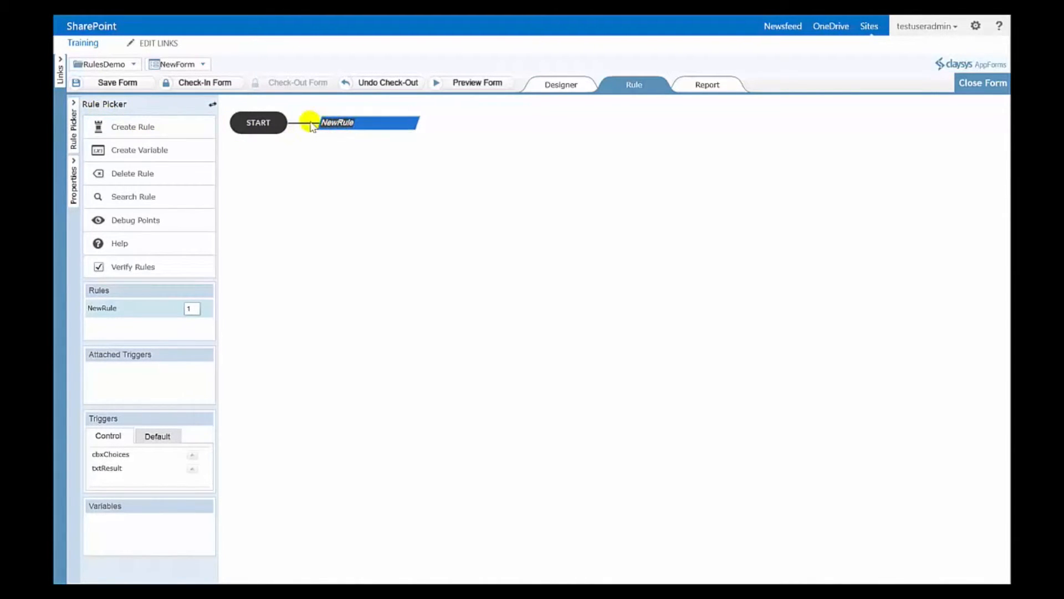
pyautogui.write('setWindowsResult')
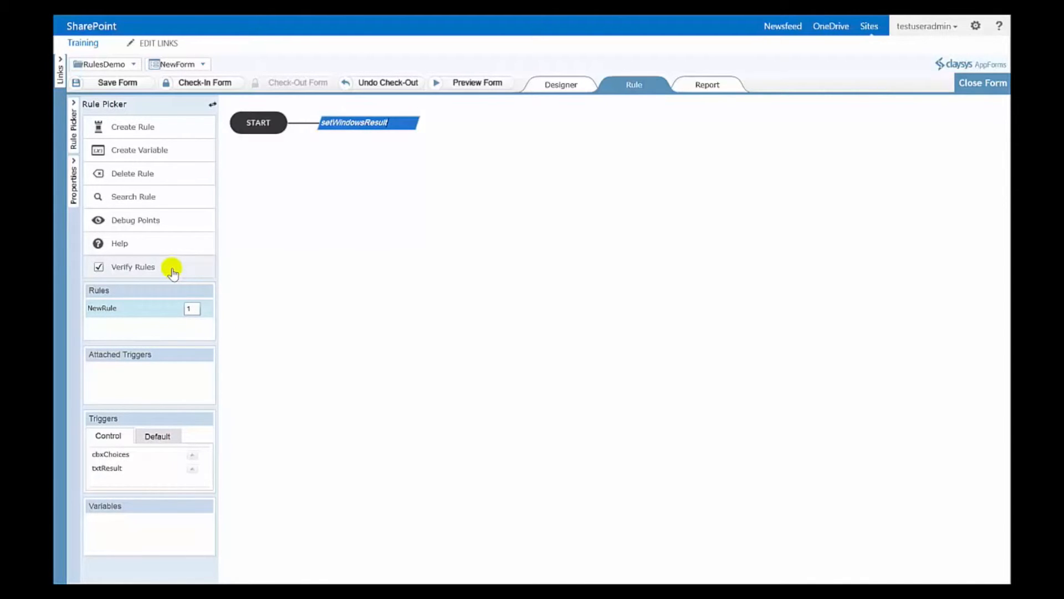
pyautogui.rightClick(391, 111)
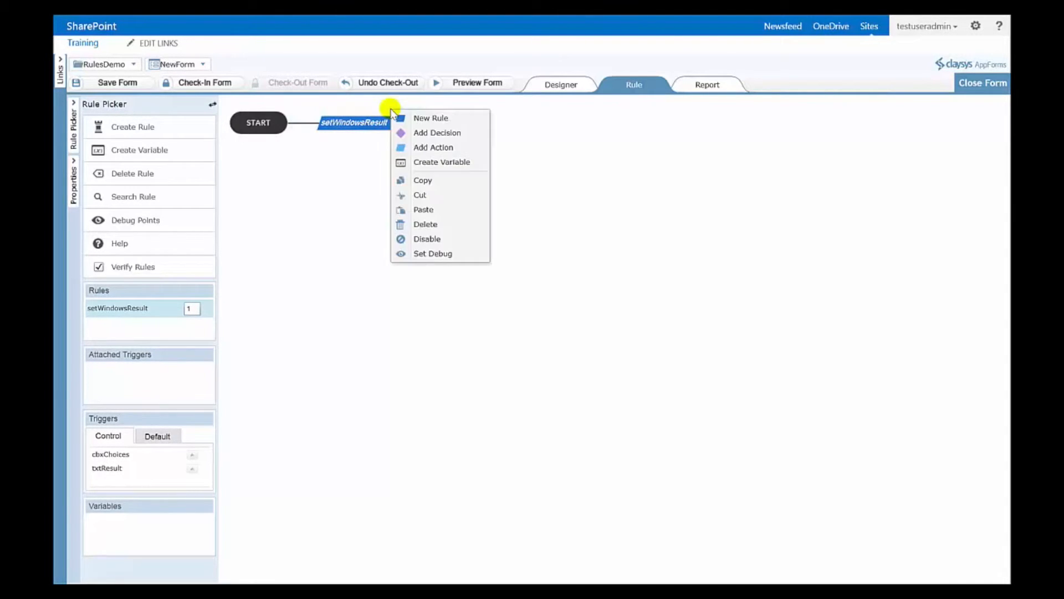
pyautogui.click(433, 133)
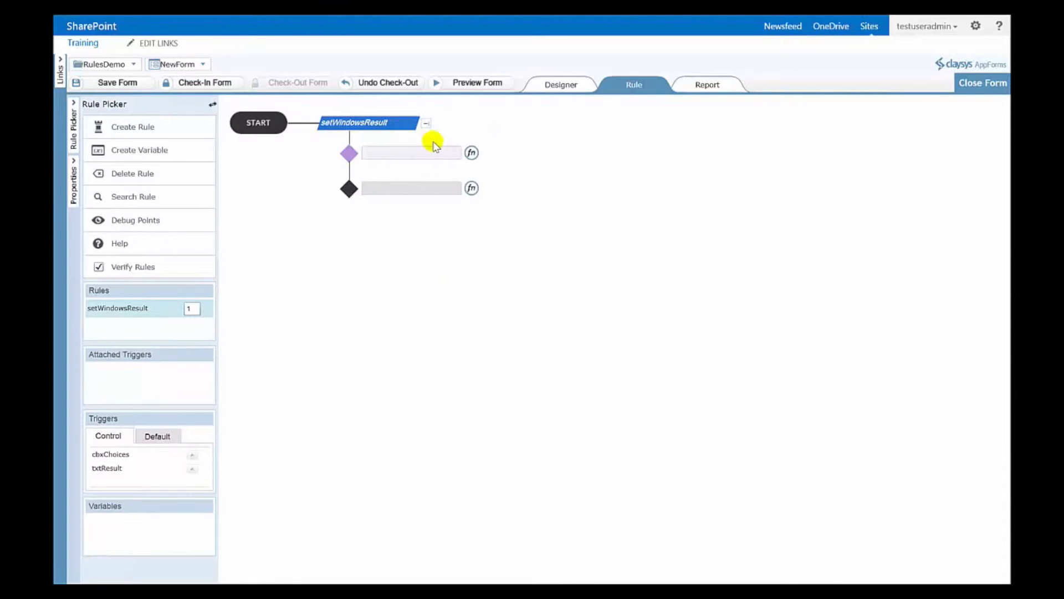
pyautogui.click(418, 153)
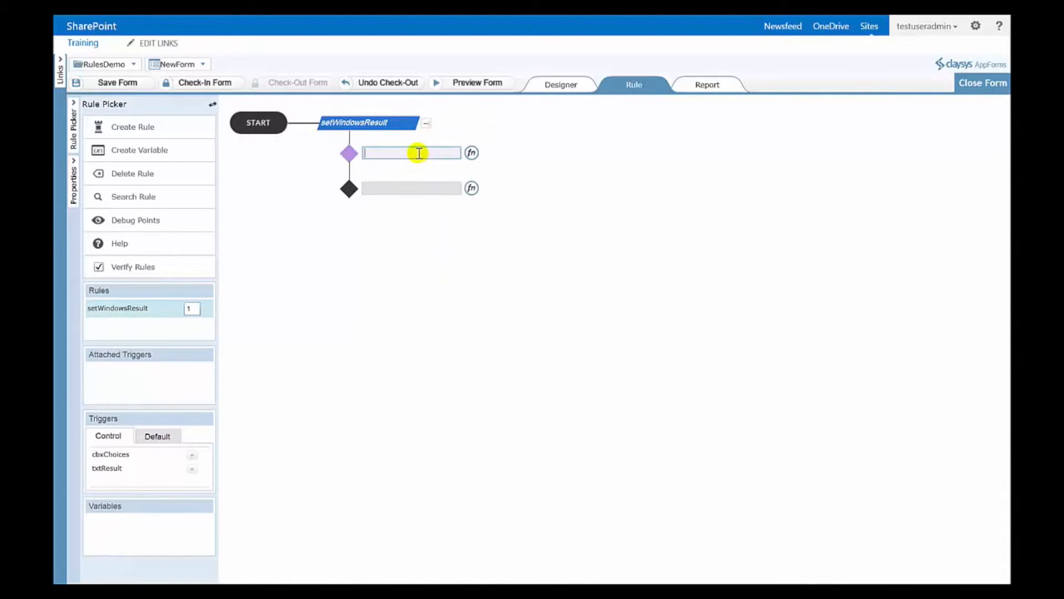
# Open the Expression Builder for the flowchart decision and insert cbxChoices.Value as the first operand.
pyautogui.click(471, 155)
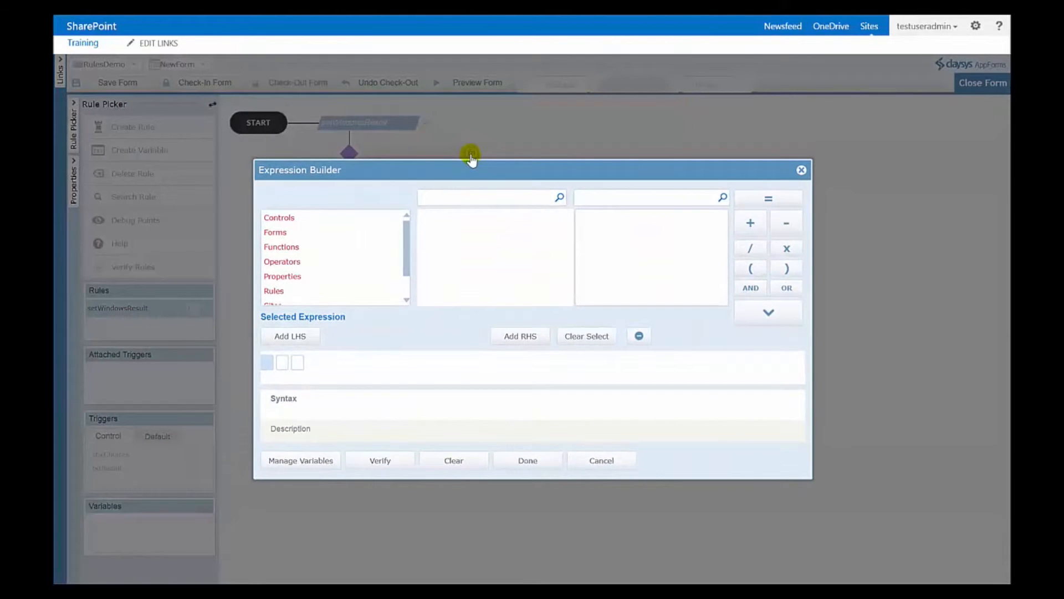
pyautogui.moveTo(487, 167); pyautogui.dragTo(499, 174)
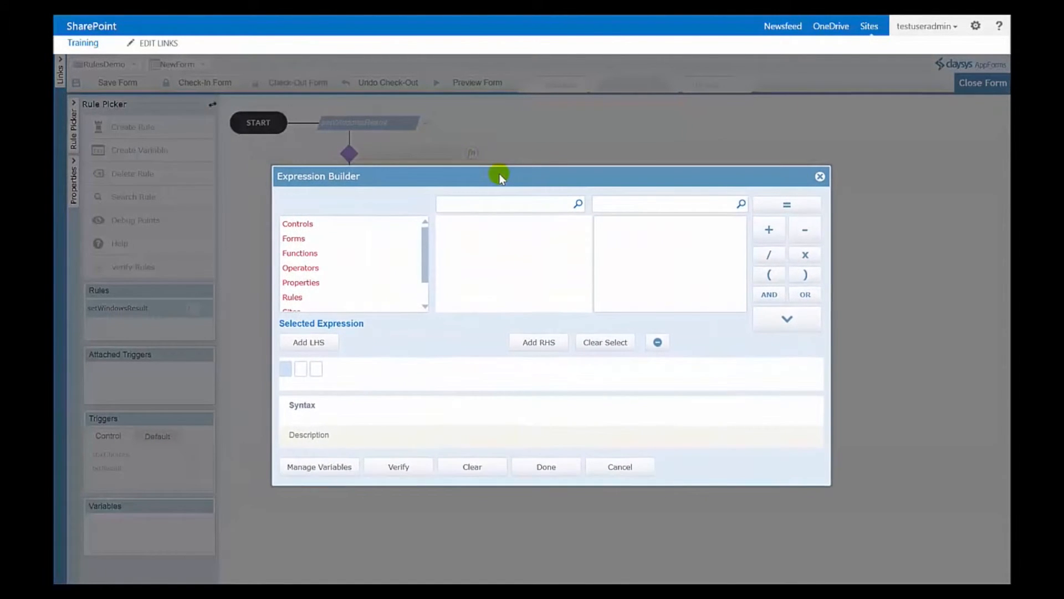
pyautogui.click(295, 223)
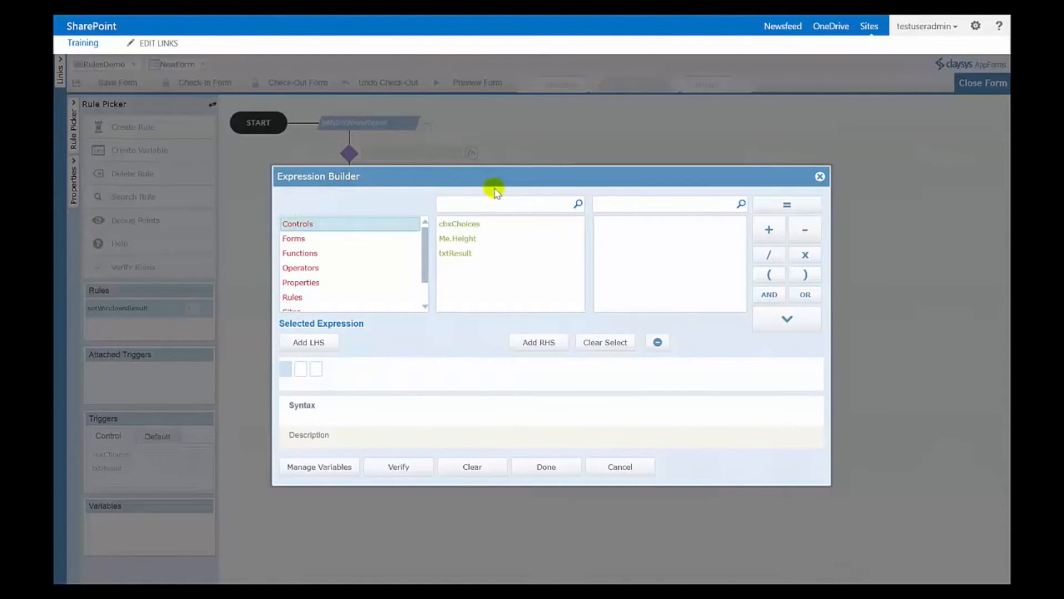
pyautogui.click(469, 228)
pyautogui.click(607, 238)
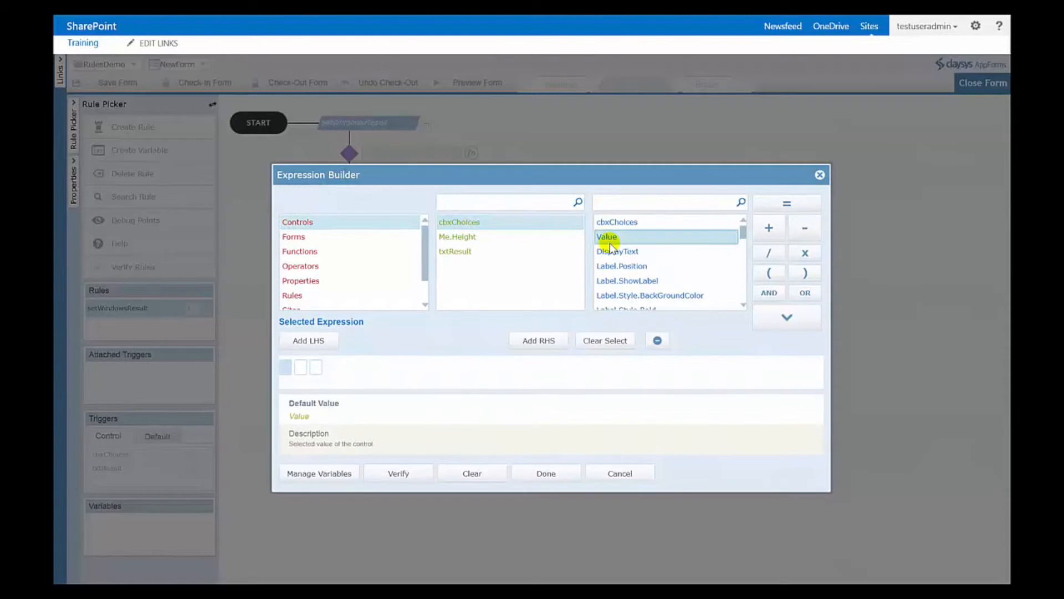
pyautogui.click(787, 317)
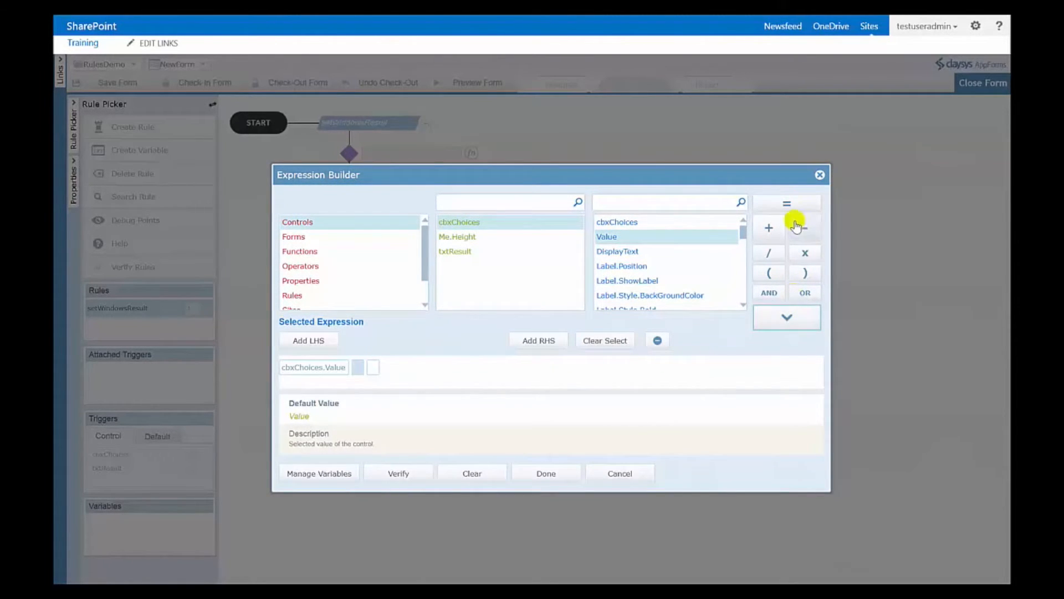
# Complete the decision expression as cbxChoices.Value="Windows 10", verify it, and apply it to the flowchart decision.
pyautogui.click(787, 205)
pyautogui.click(373, 368)
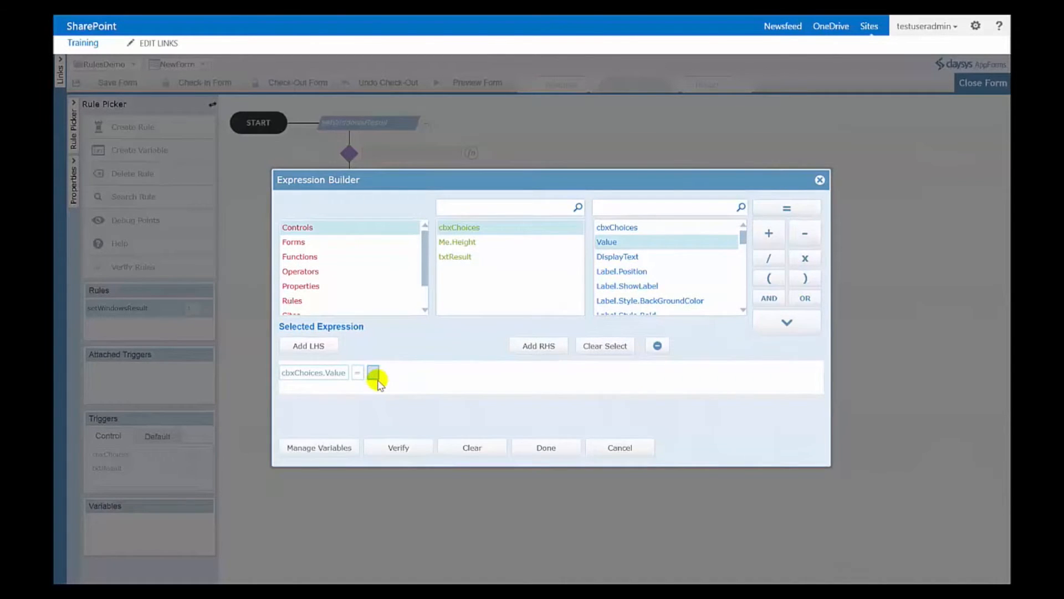
pyautogui.write('"Windows 10')
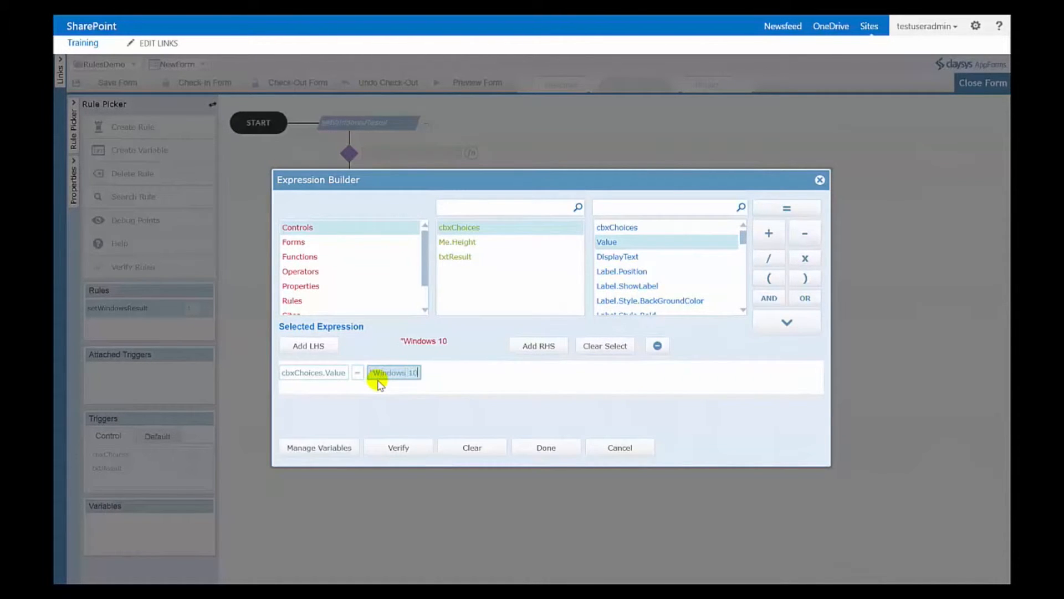
pyautogui.write('"')
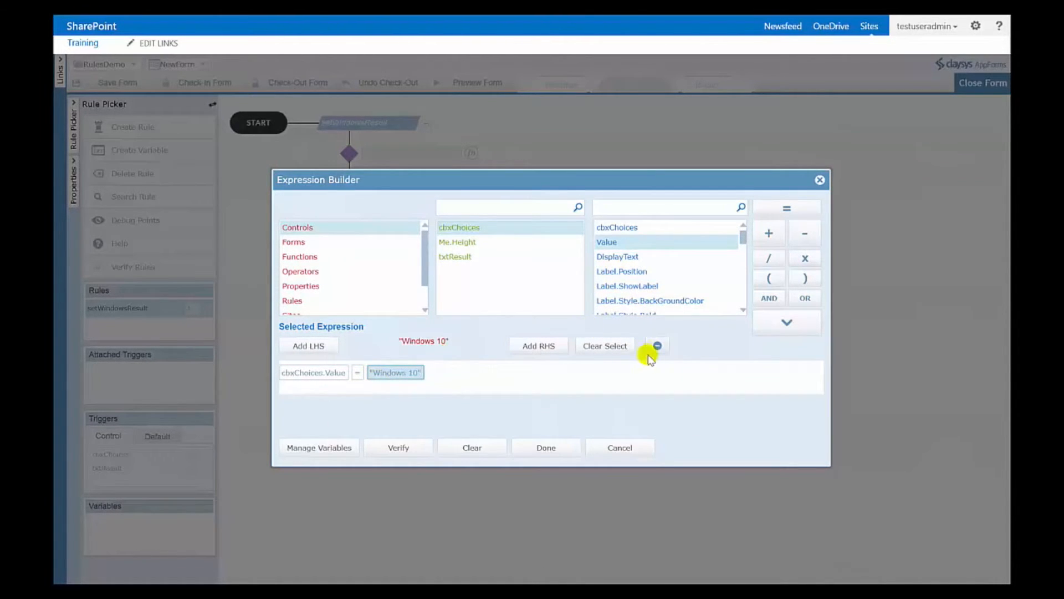
pyautogui.click(405, 447)
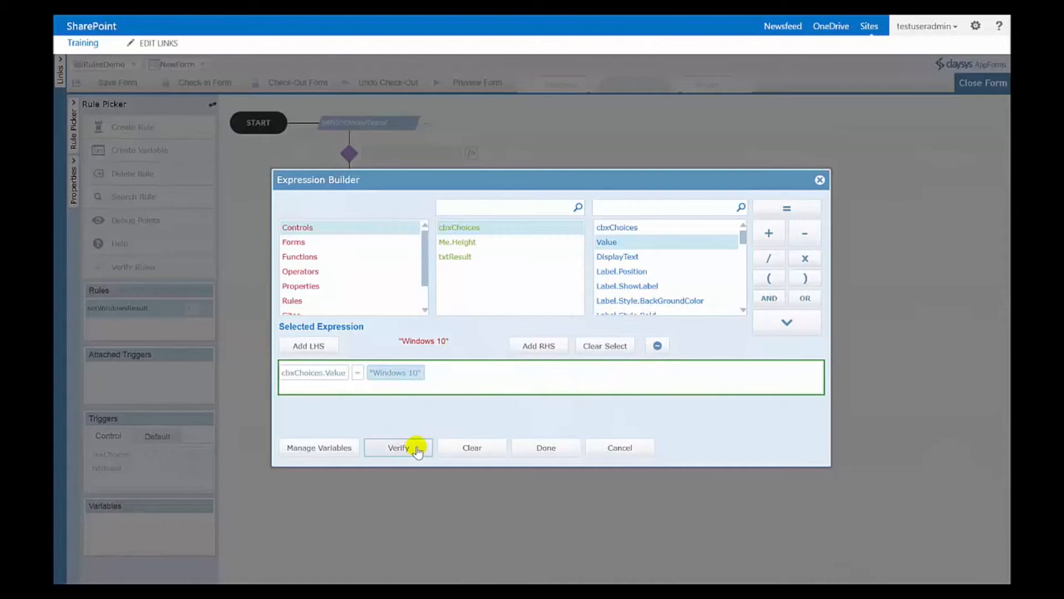
pyautogui.click(542, 445)
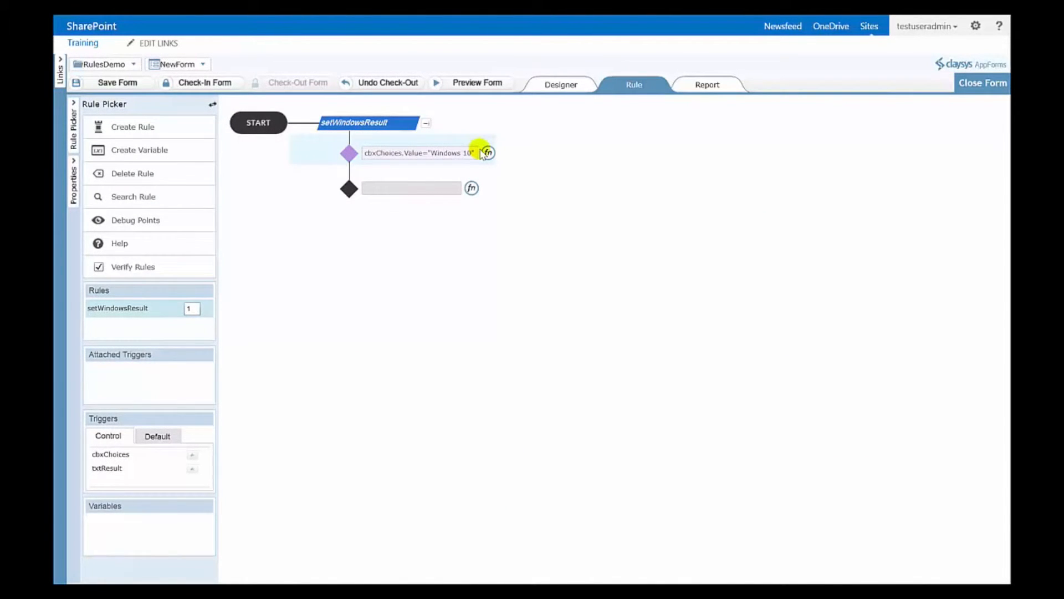
# Add an action to the cbxChoices.Value="Windows 10" decision in the flowchart.
pyautogui.rightClick(394, 109)
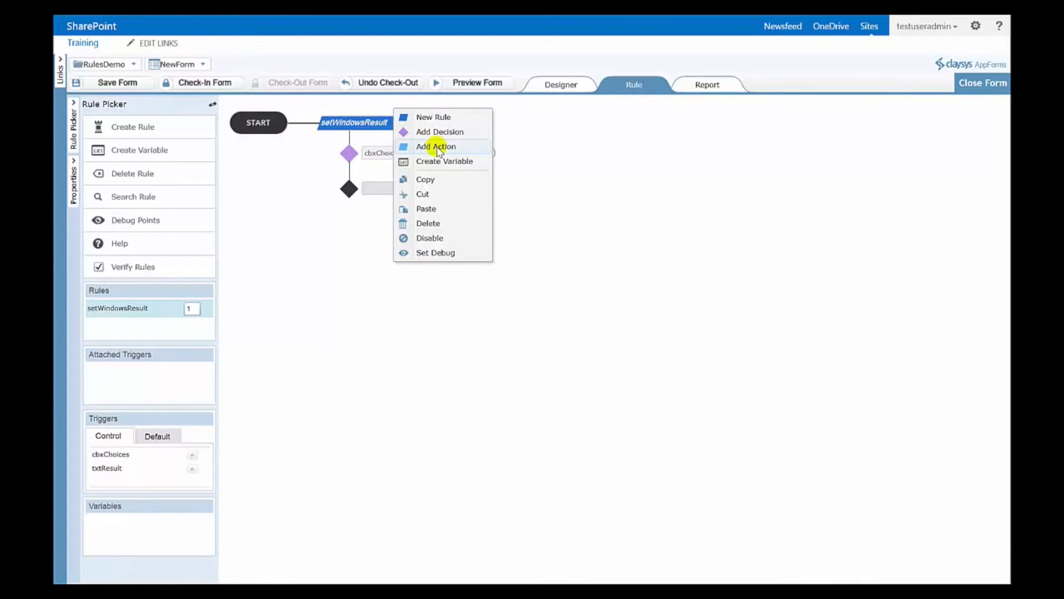
pyautogui.click(322, 303)
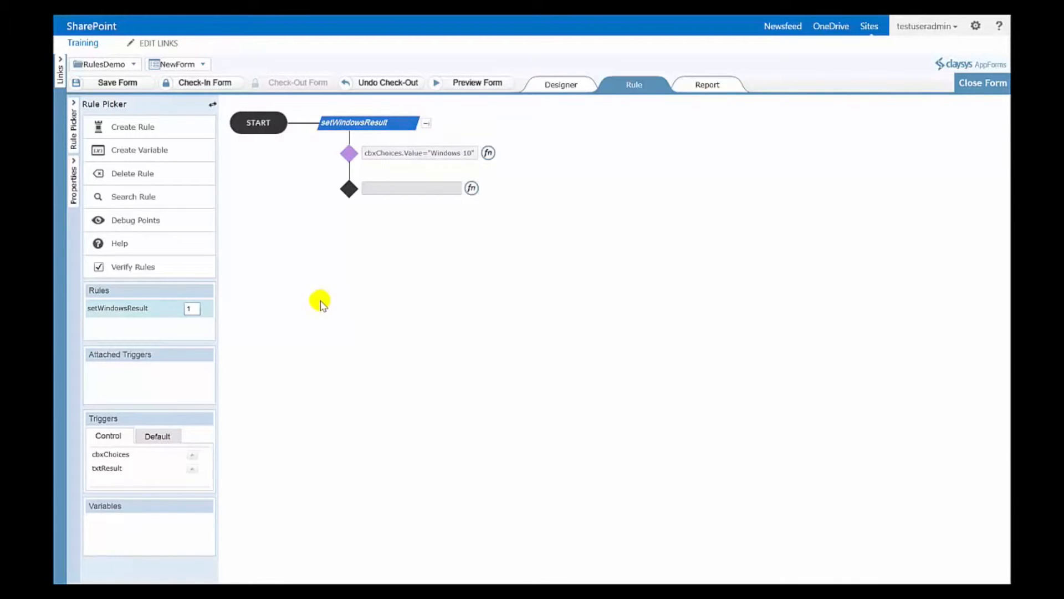
pyautogui.rightClick(438, 147)
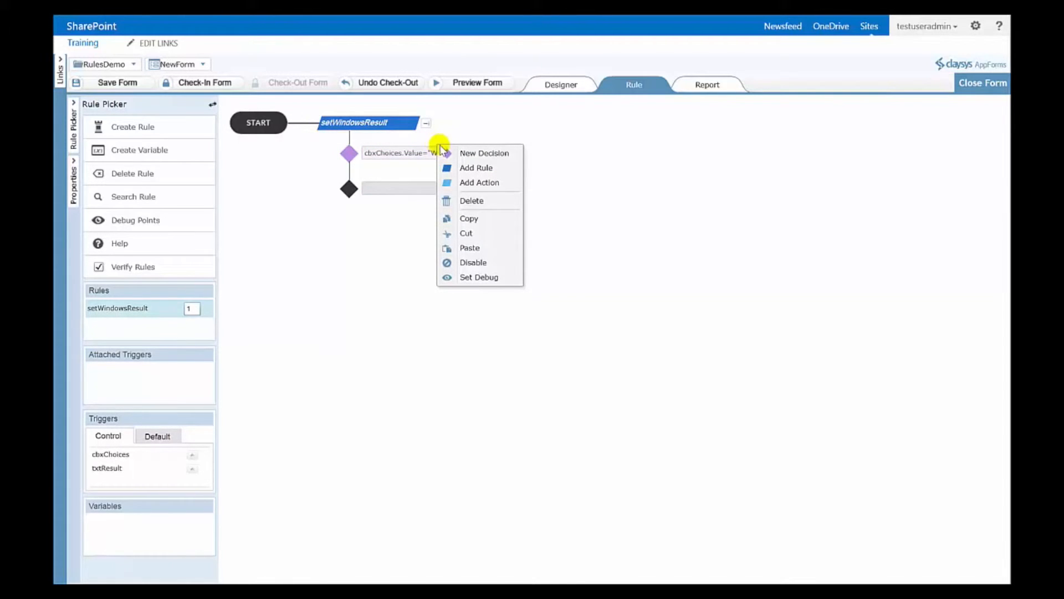
pyautogui.click(478, 181)
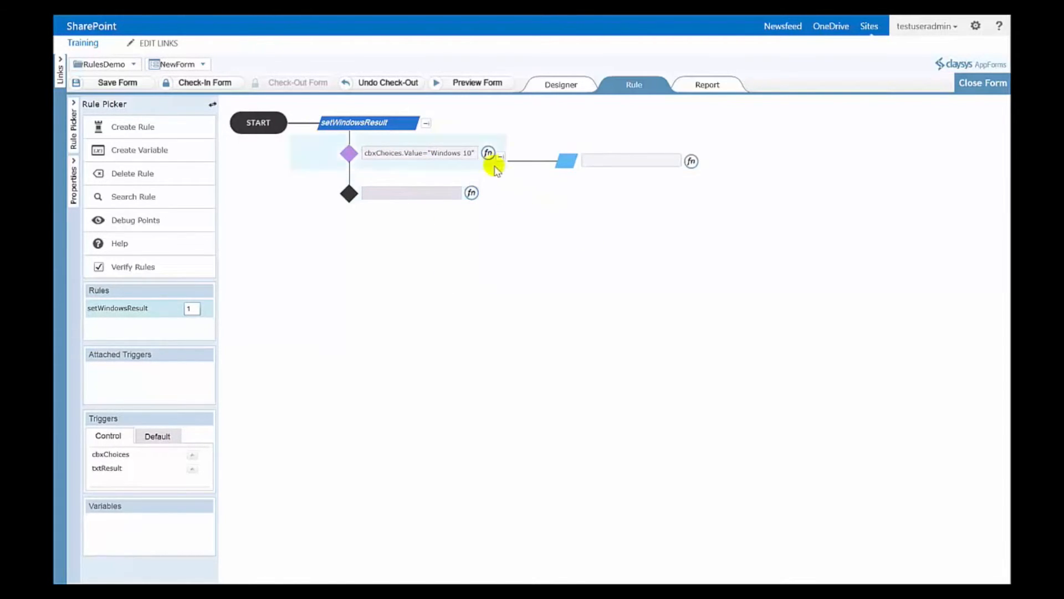
pyautogui.click(597, 160)
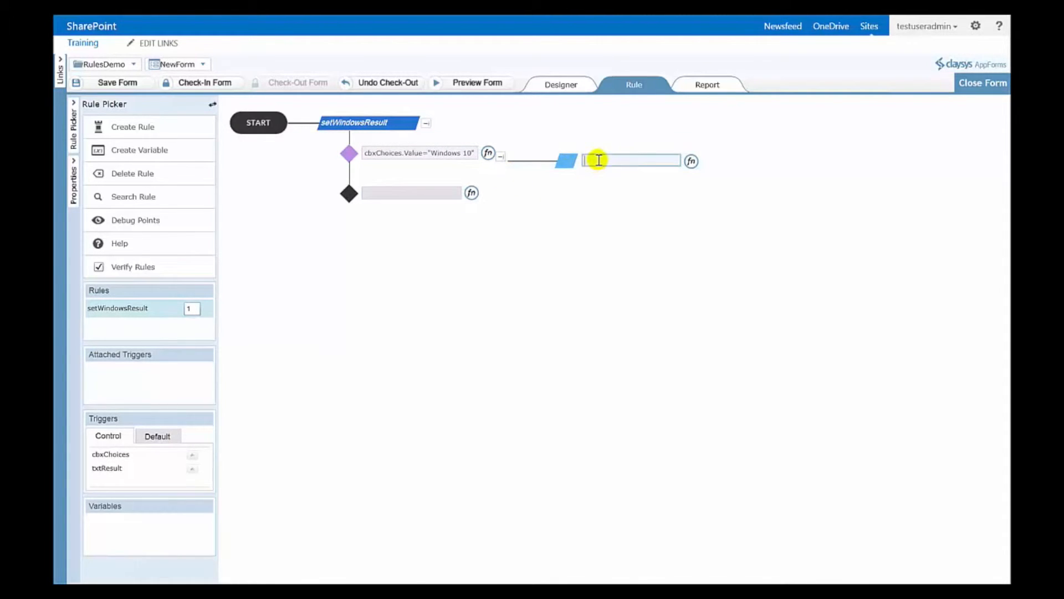
# Open the Expression Builder for the new action and insert txtResult.Value as the first operand.
pyautogui.click(691, 161)
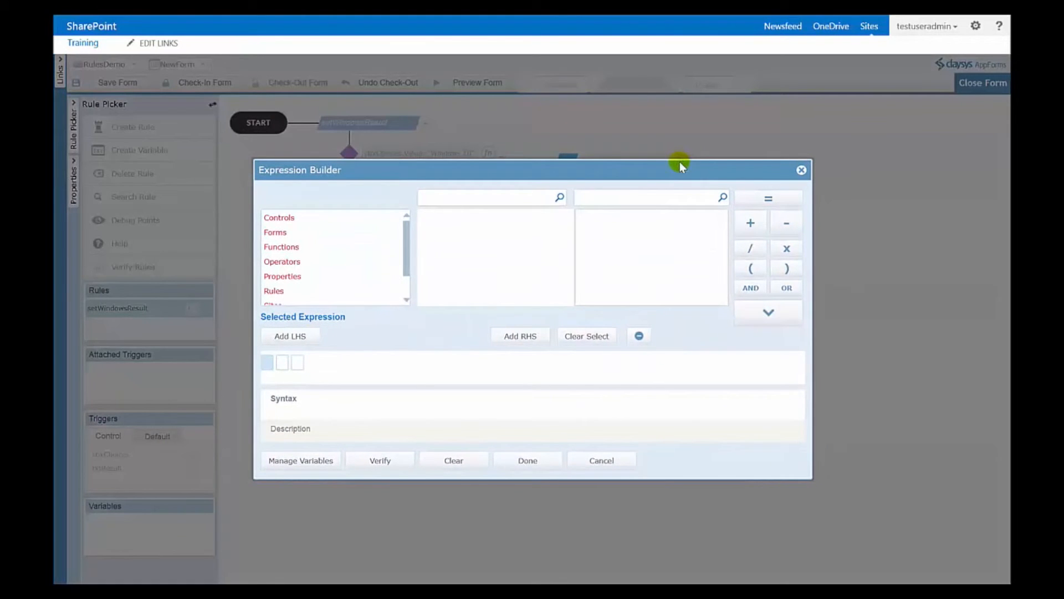
pyautogui.click(309, 217)
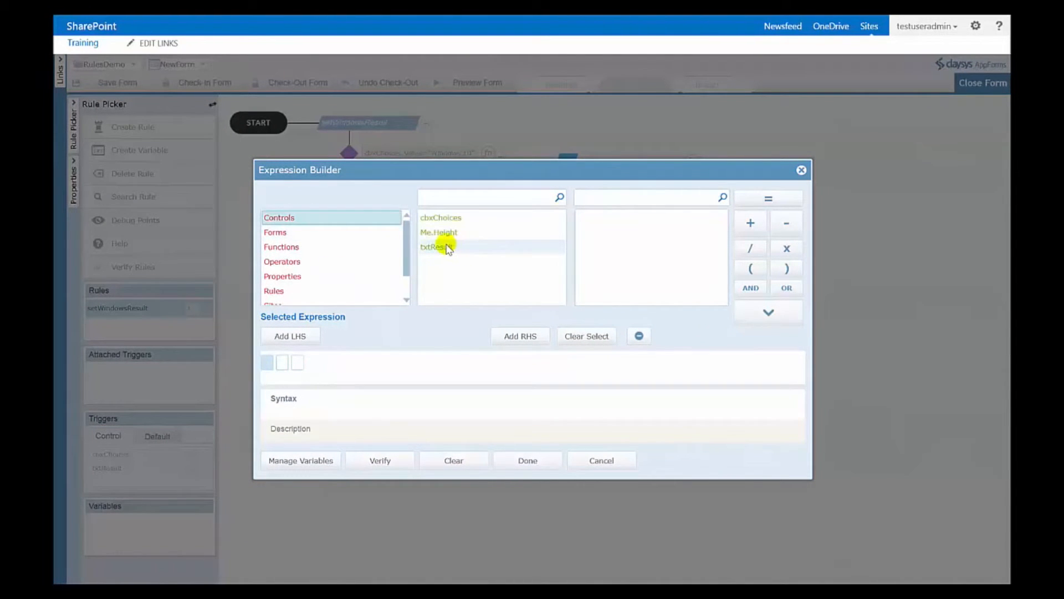
pyautogui.click(447, 251)
pyautogui.click(587, 231)
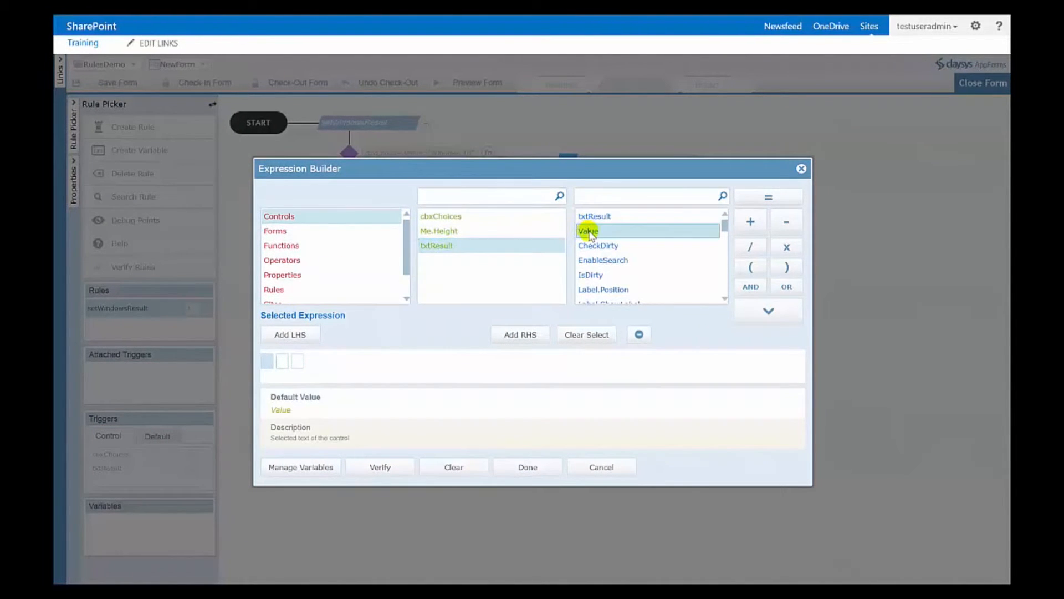
pyautogui.click(768, 310)
# Complete the action expression as txtResult.Value="Latest Version", verify it, and apply it to the flowchart action.
pyautogui.click(769, 197)
pyautogui.click(346, 361)
pyautogui.write('"Latest')
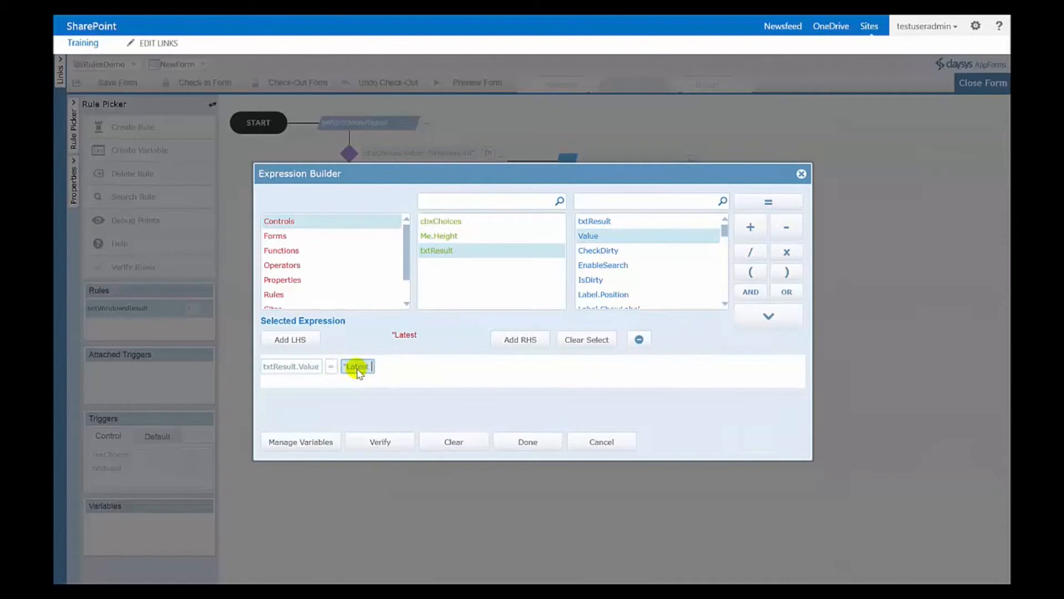
pyautogui.write(' Version"')
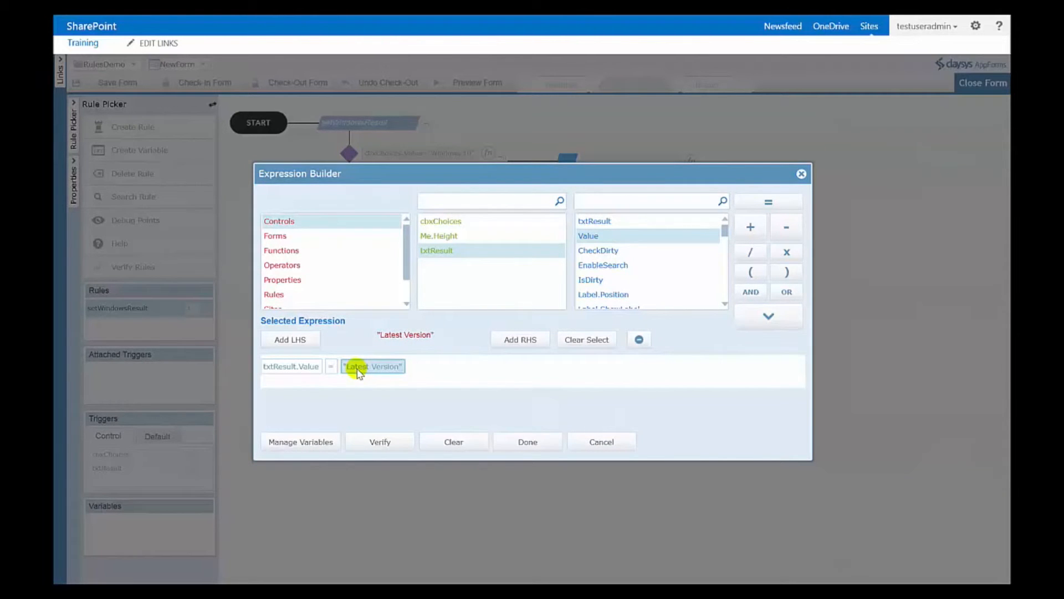
pyautogui.click(394, 441)
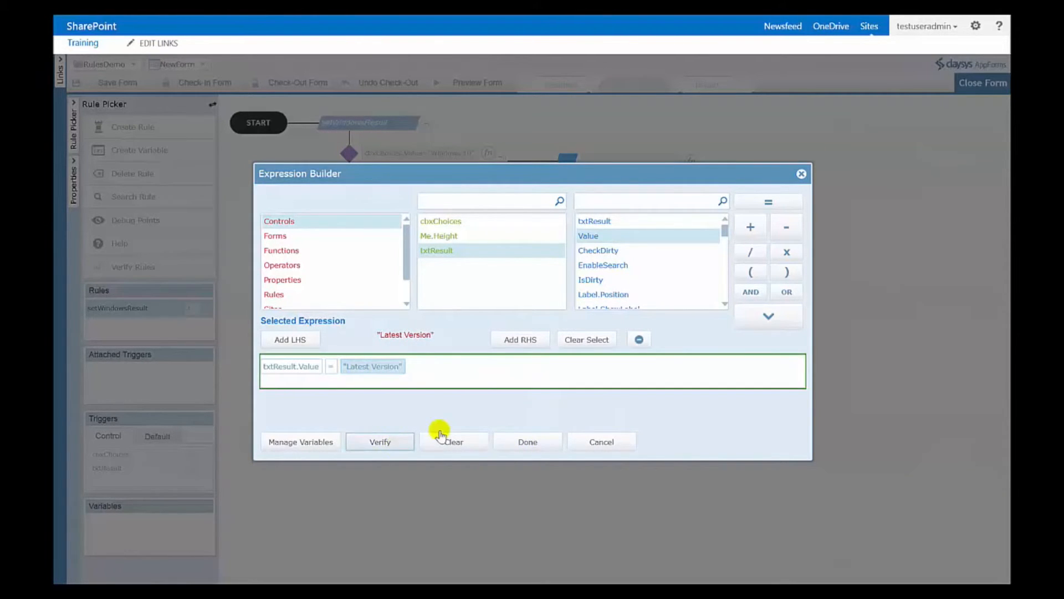
pyautogui.click(533, 441)
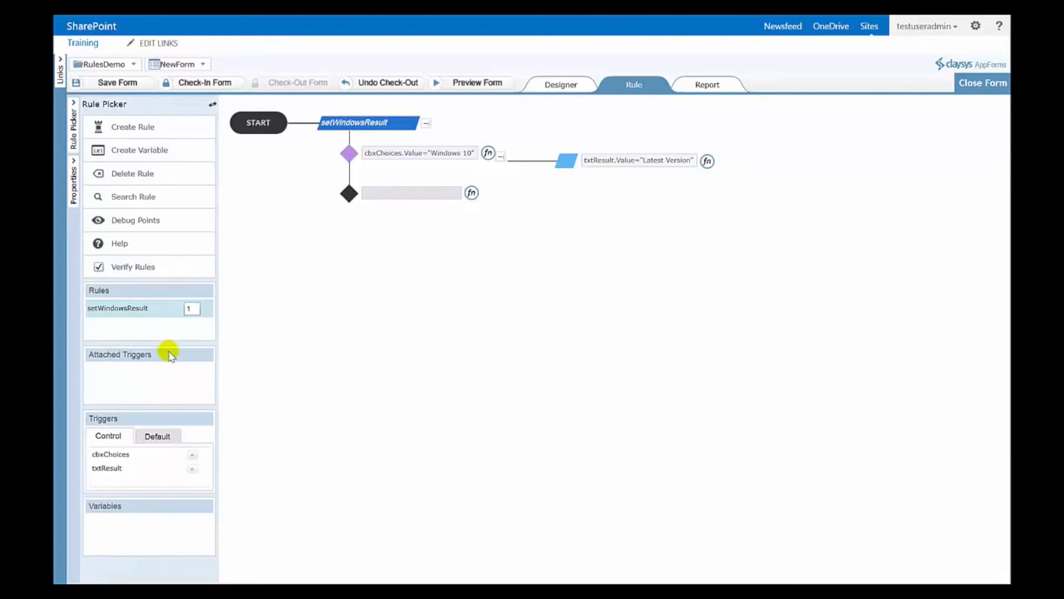
pyautogui.hotkey('ctrl', '2')
pyautogui.moveTo(162, 368); pyautogui.dragTo(299, 326)
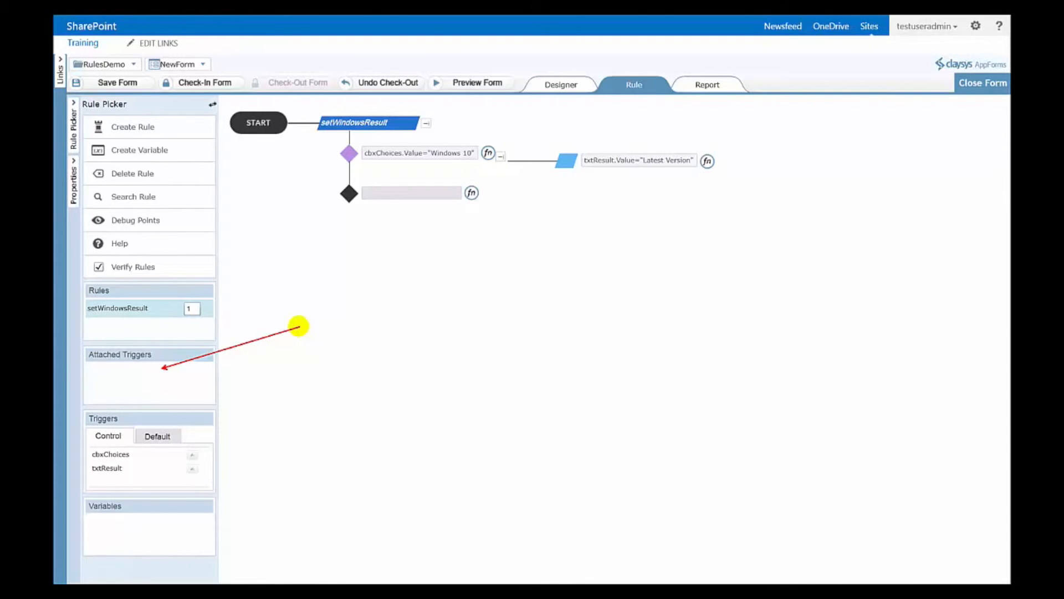
pyautogui.press('Escape')
pyautogui.hotkey('ctrl', '2')
pyautogui.moveTo(125, 419); pyautogui.dragTo(179, 395)
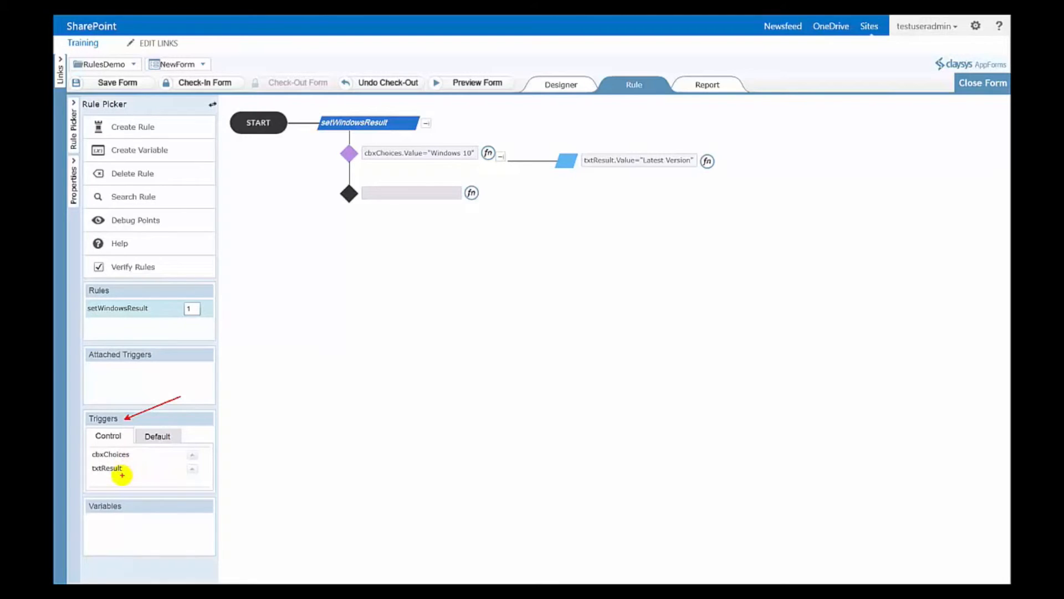
pyautogui.press('Escape')
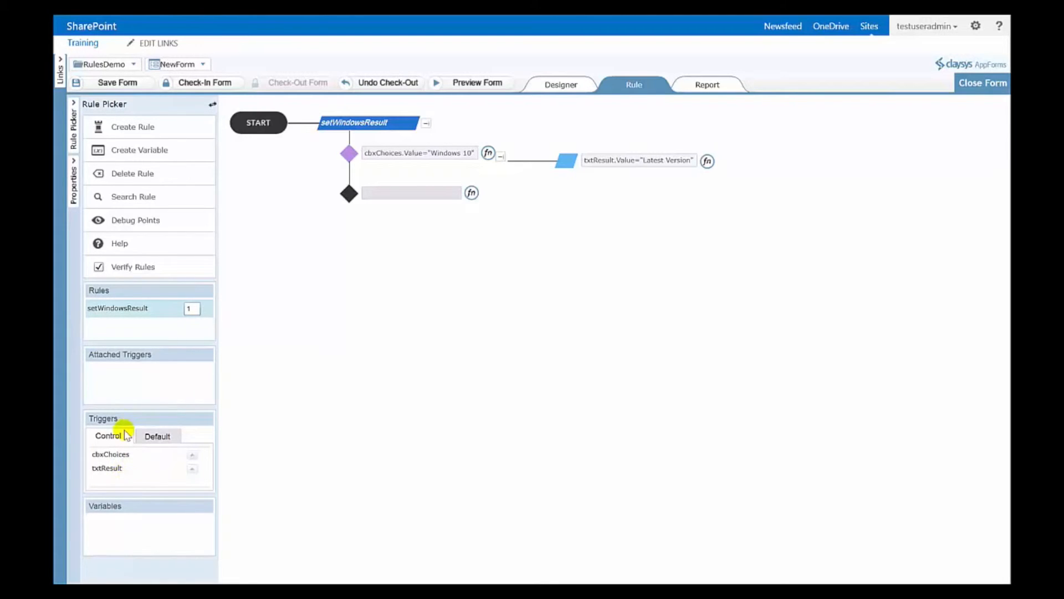
# Attach cbxChoices as a trigger of setWindowsResult, check the rule in the form designer, and return to the rule flowchart view.
pyautogui.click(192, 457)
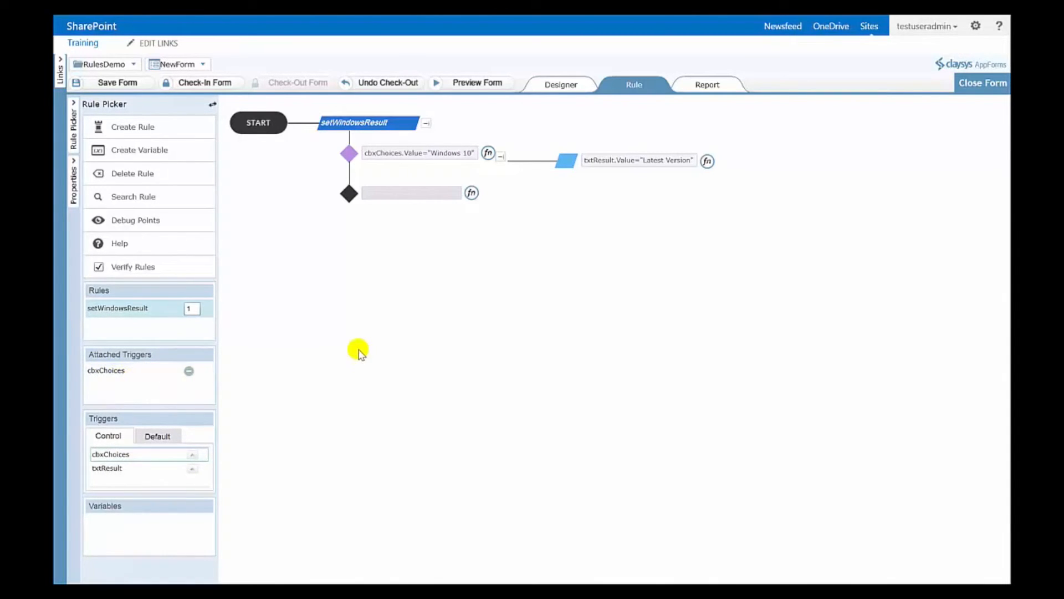
pyautogui.click(613, 90)
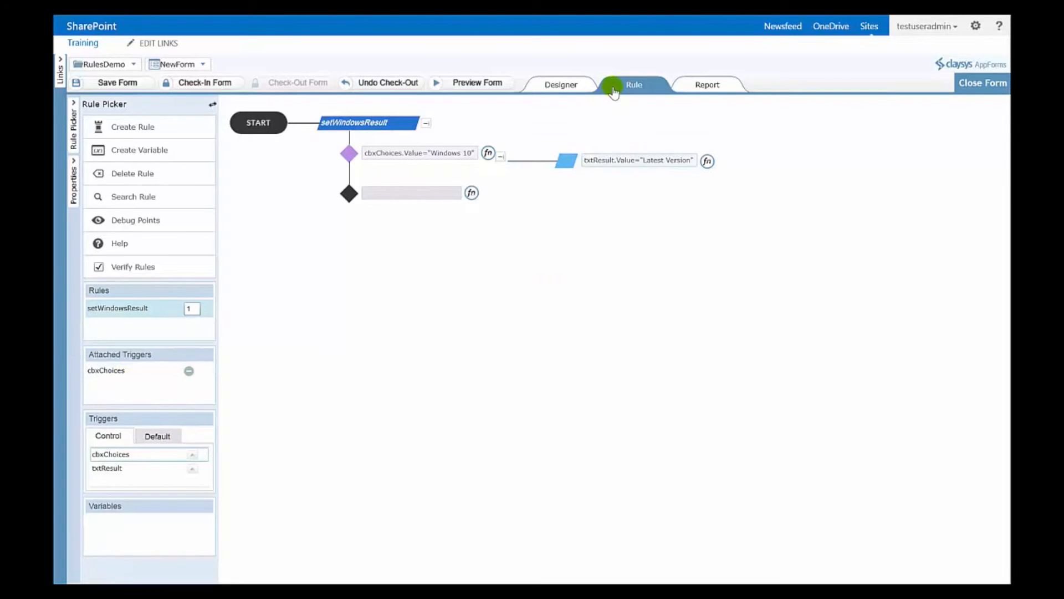
pyautogui.click(567, 87)
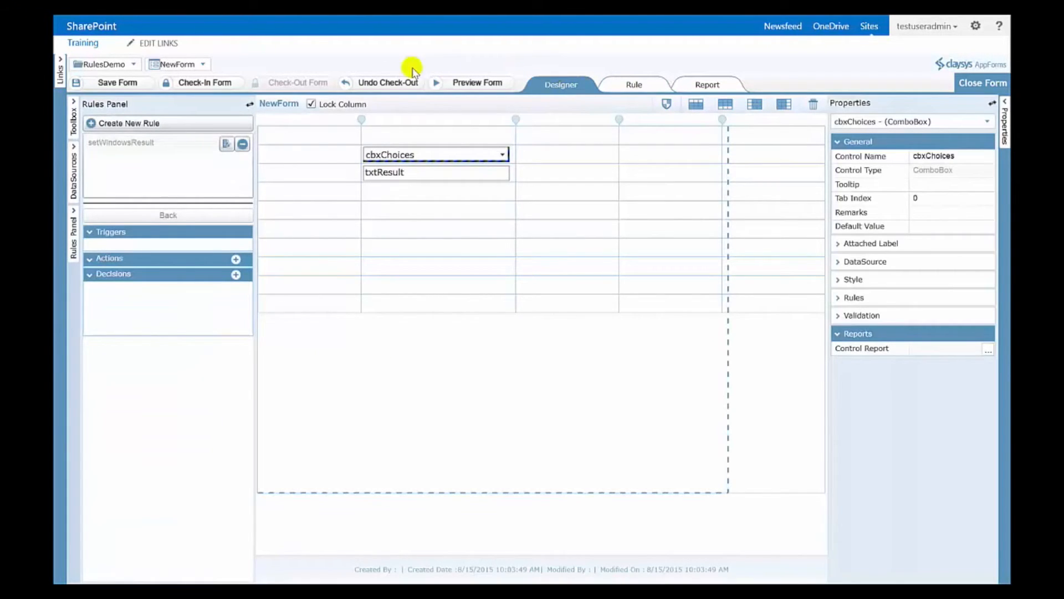
pyautogui.click(147, 146)
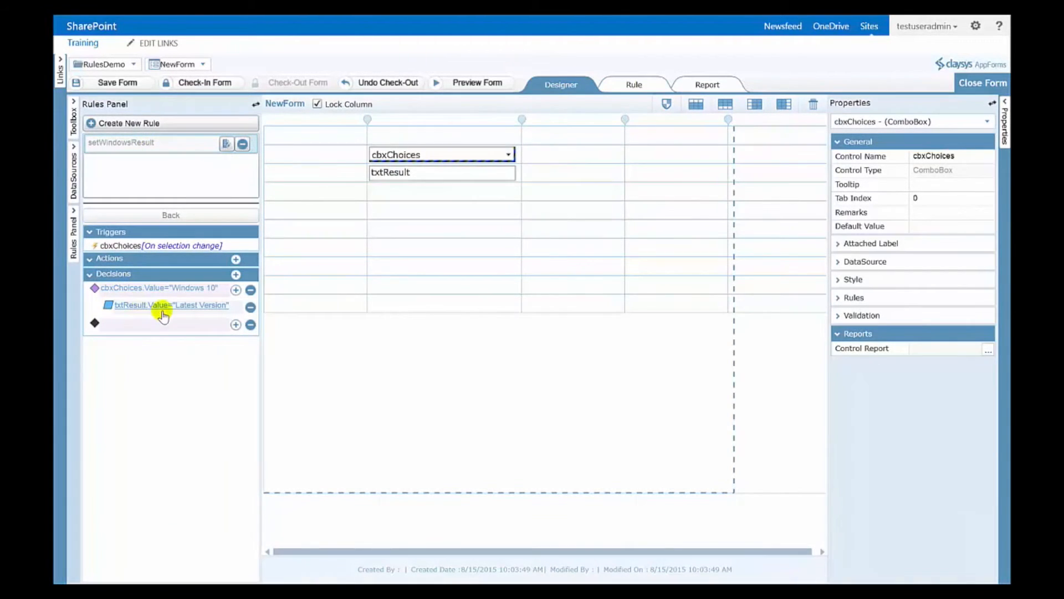
pyautogui.click(637, 88)
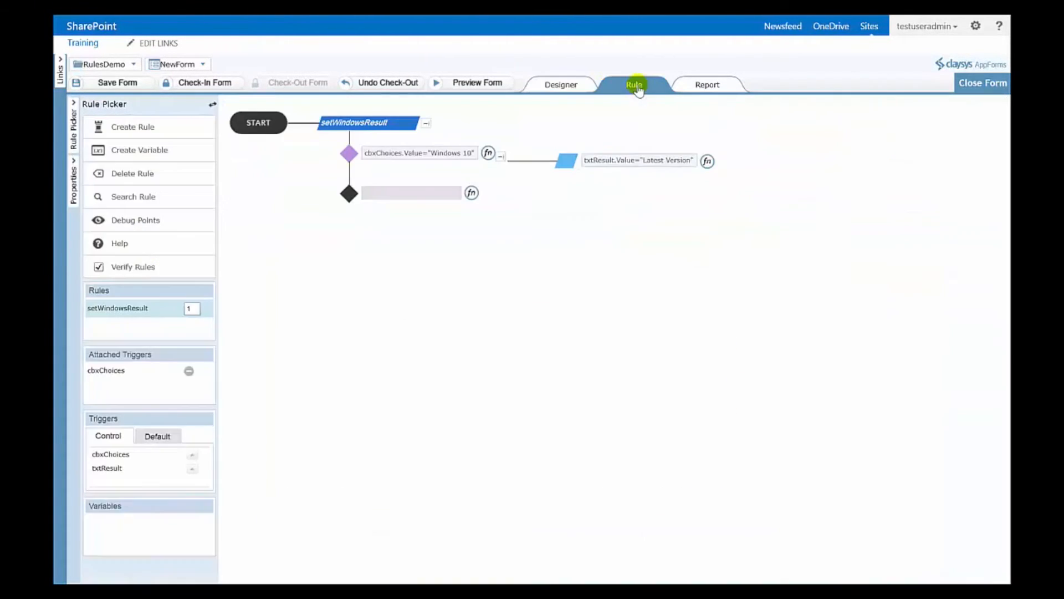
# Preview the form, test the rule by choosing Windows 7 and then Windows 10, and close the preview.
pyautogui.click(481, 82)
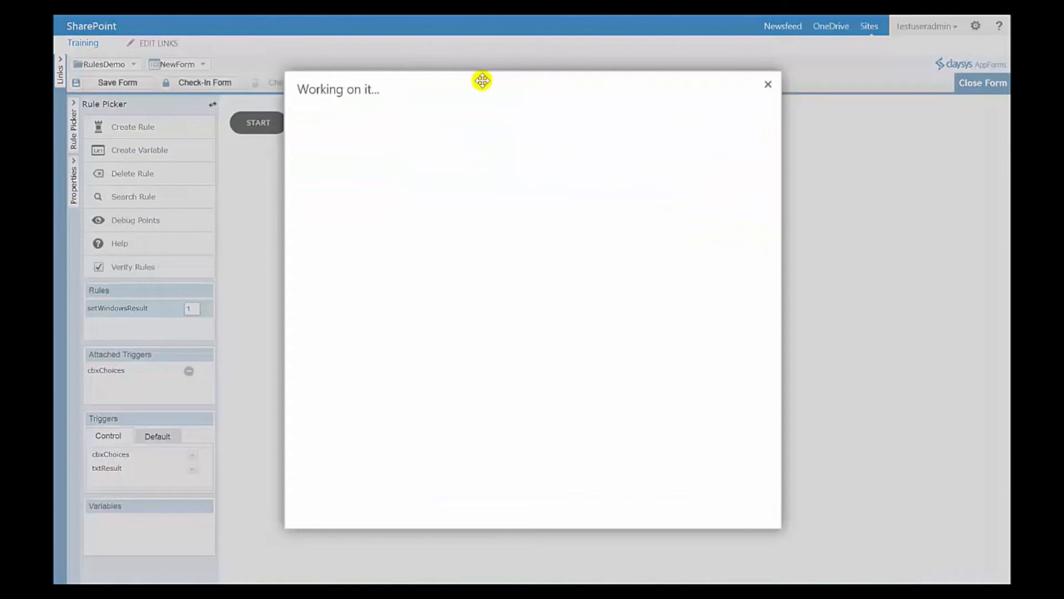
pyautogui.click(540, 134)
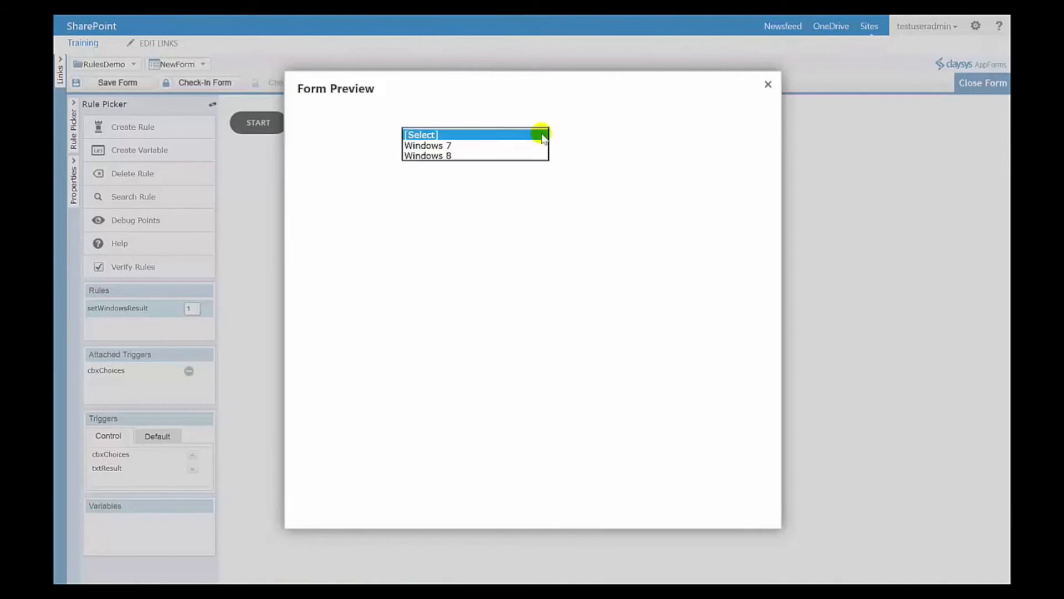
pyautogui.click(506, 145)
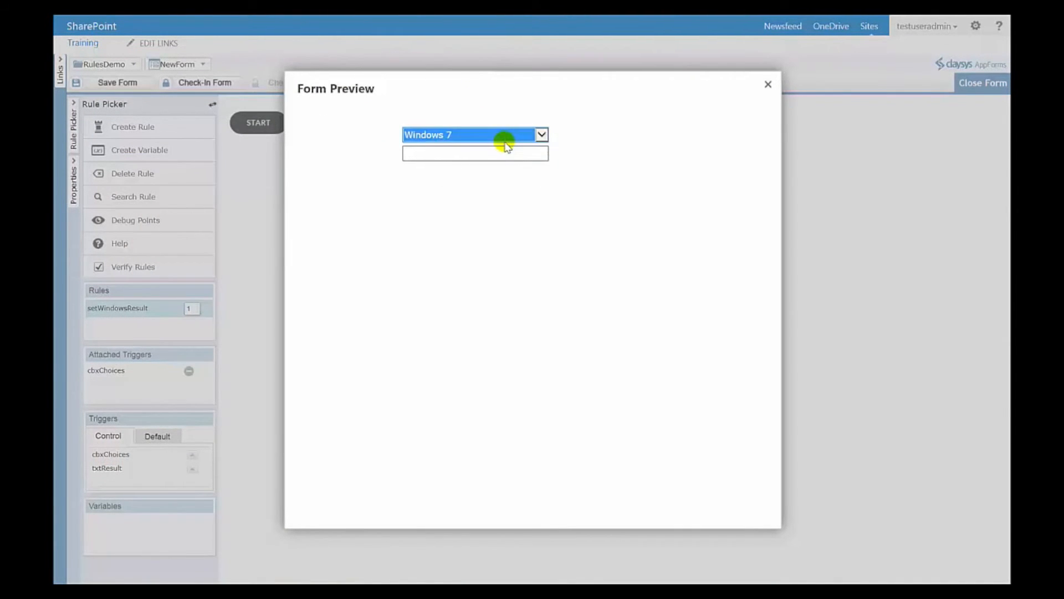
pyautogui.click(542, 135)
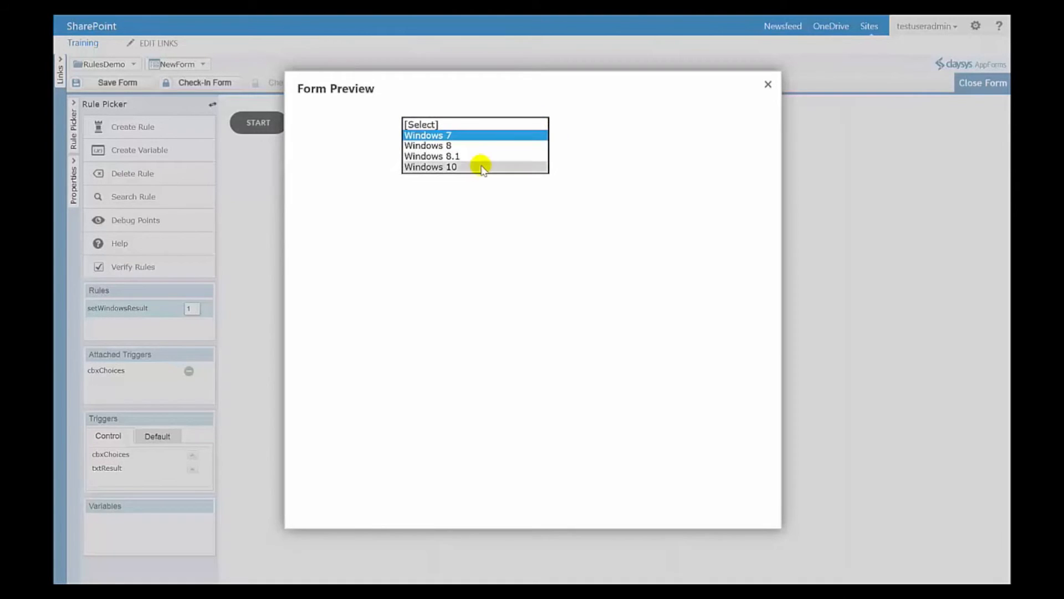
pyautogui.click(481, 167)
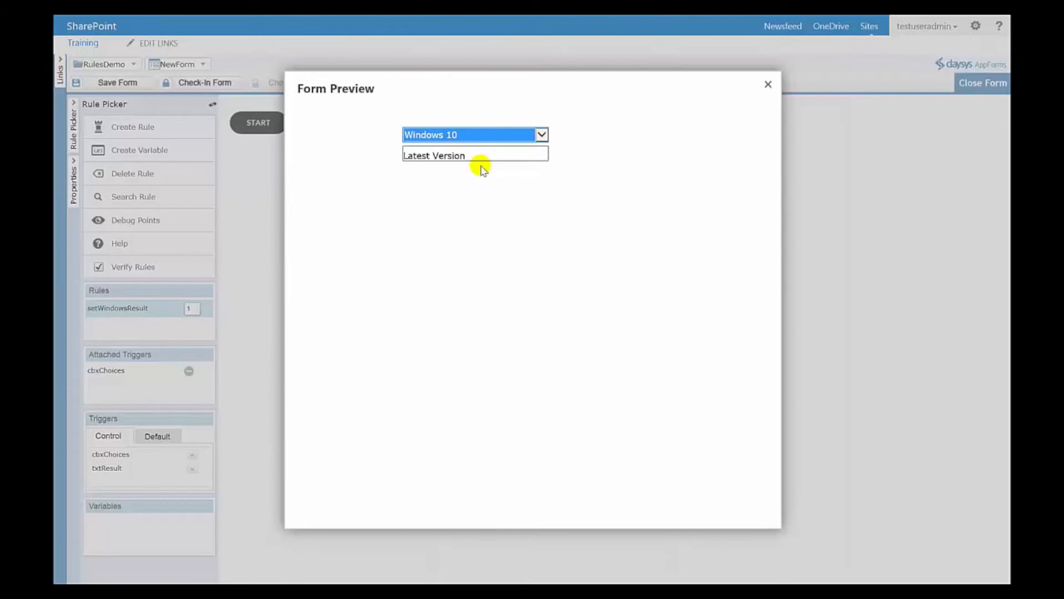
pyautogui.click(767, 86)
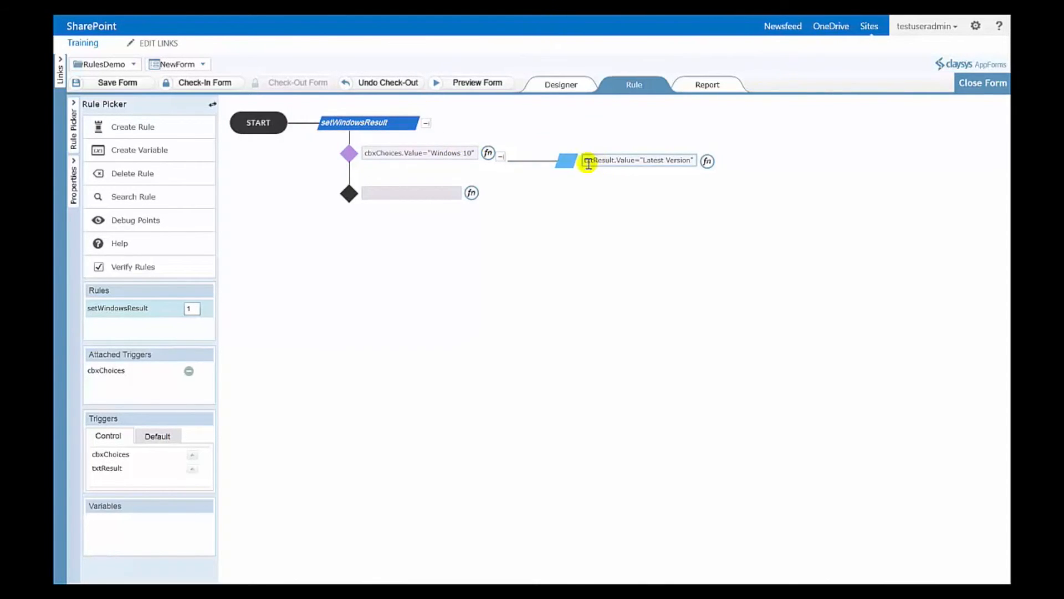
# Delete the cbxChoices.Value="Windows 10" decision and its associated action from the setWindowsResult flowchart.
pyautogui.rightClick(468, 142)
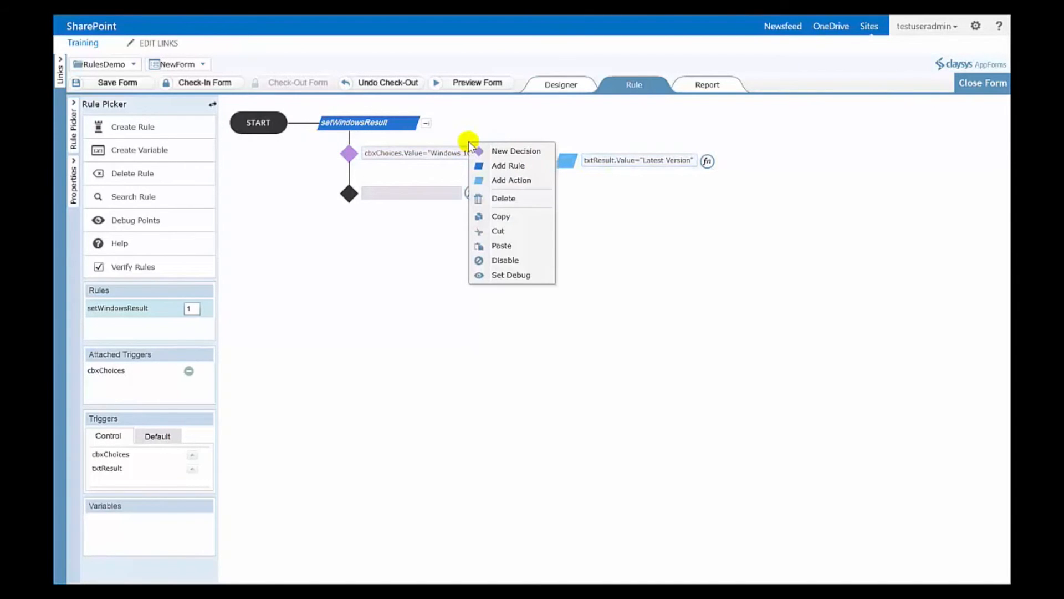
pyautogui.click(490, 197)
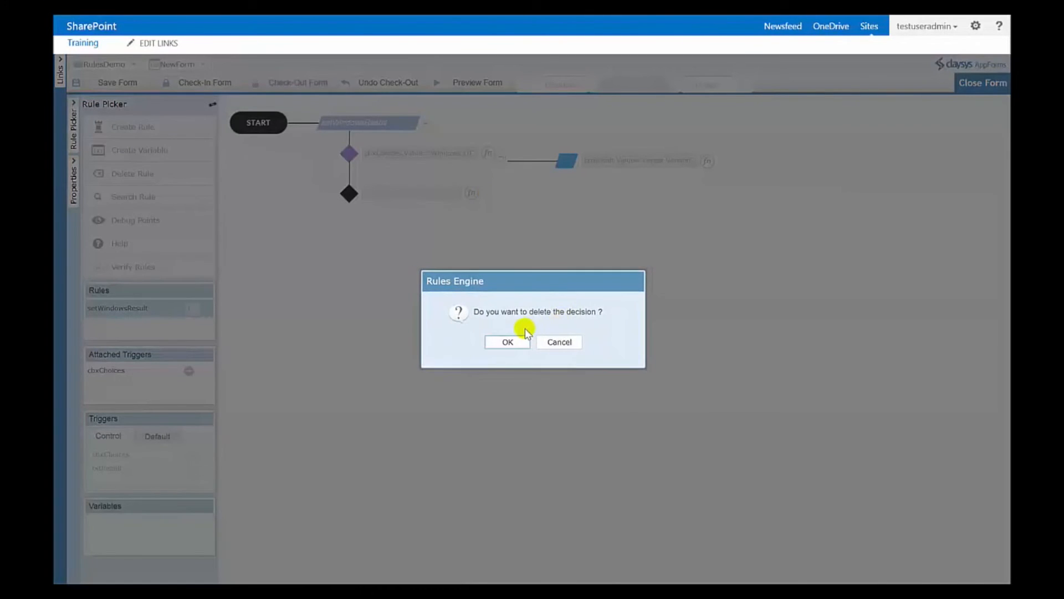
pyautogui.click(511, 342)
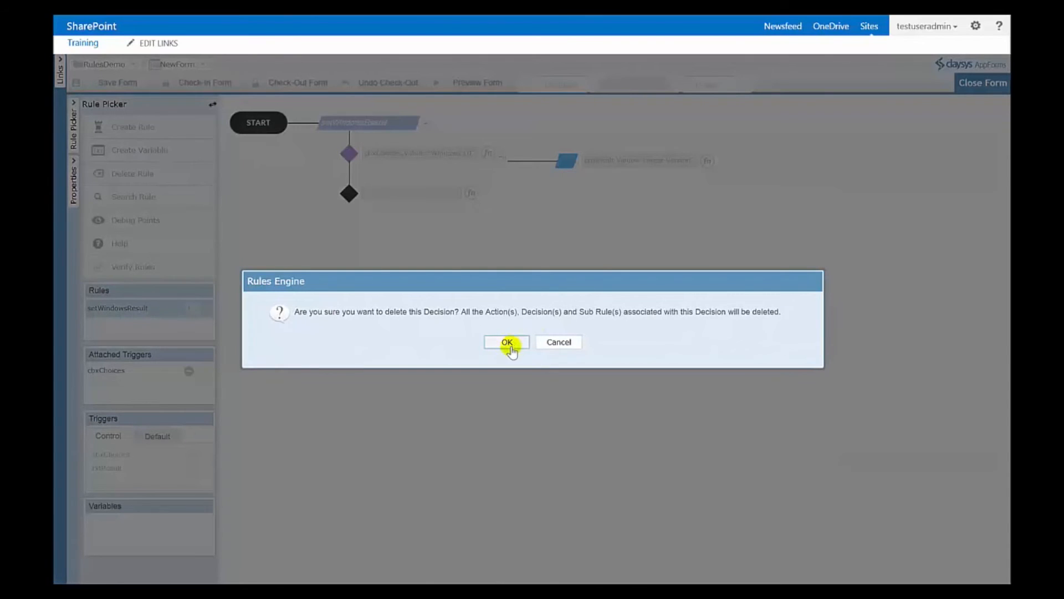
pyautogui.click(507, 342)
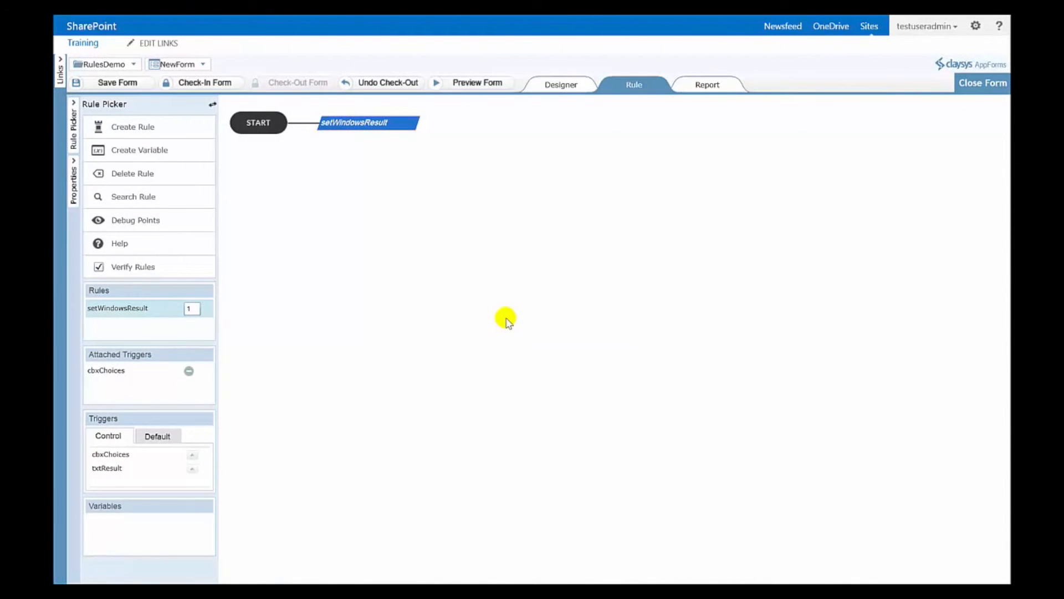
# Add a decision to the setWindowsResult rule with the condition cbxChoices.Value="Windows 10", written directly in the flowchart.
pyautogui.rightClick(389, 111)
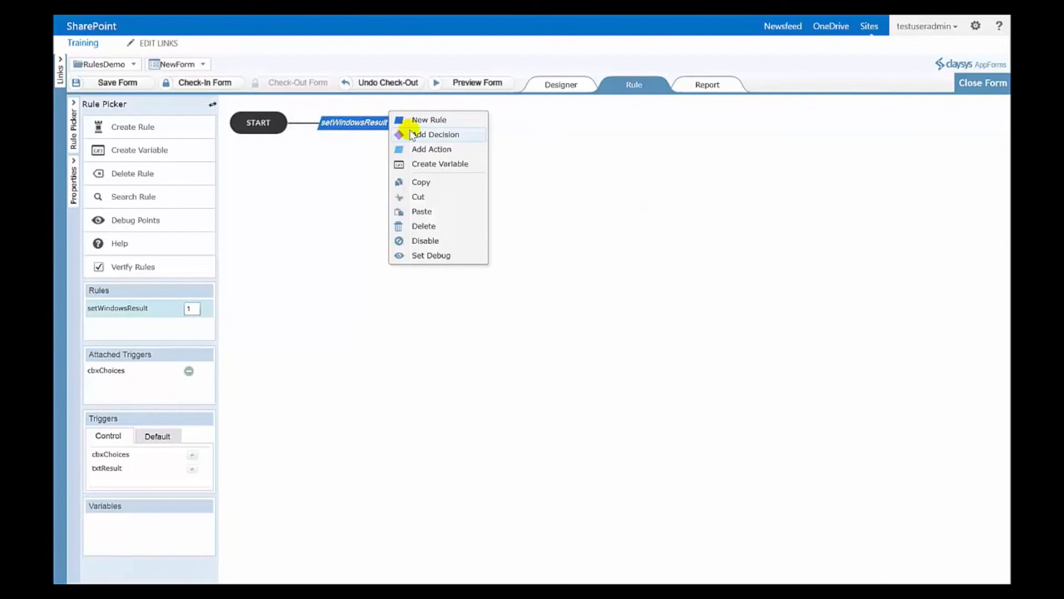
pyautogui.click(413, 134)
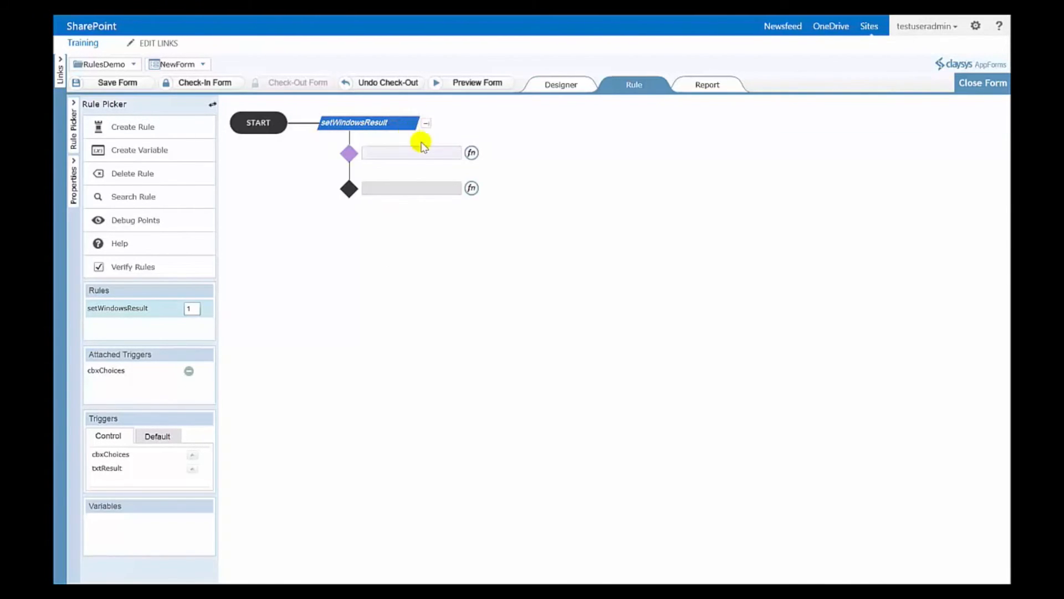
pyautogui.click(413, 151)
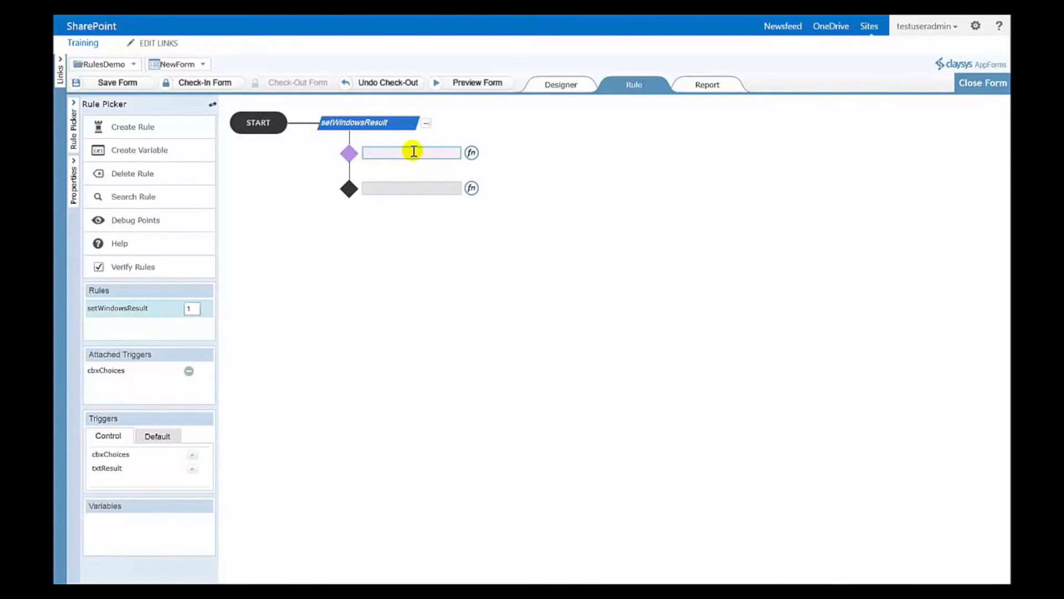
pyautogui.write('cb')
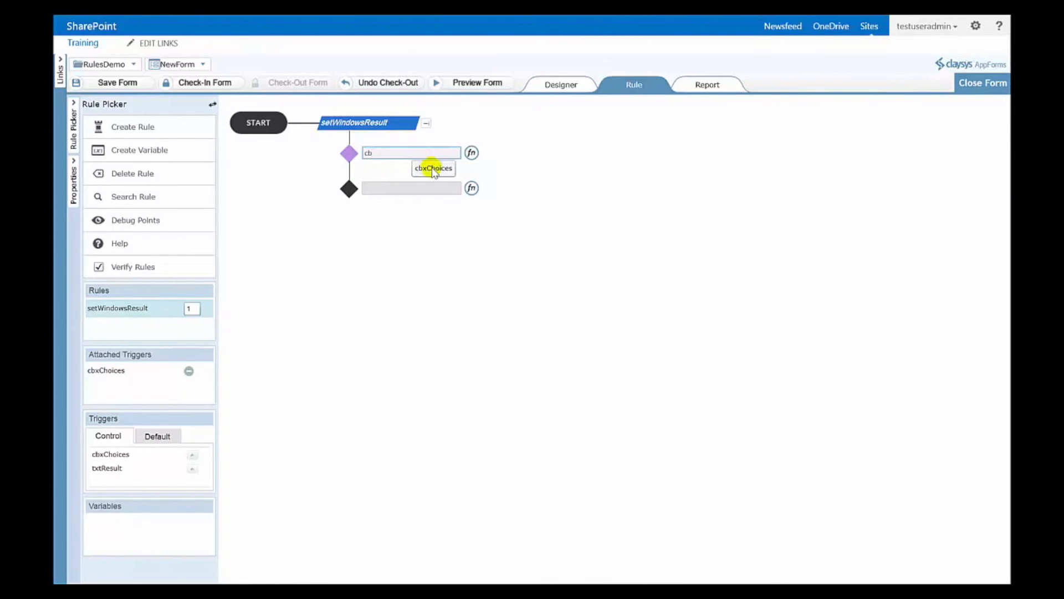
pyautogui.click(433, 170)
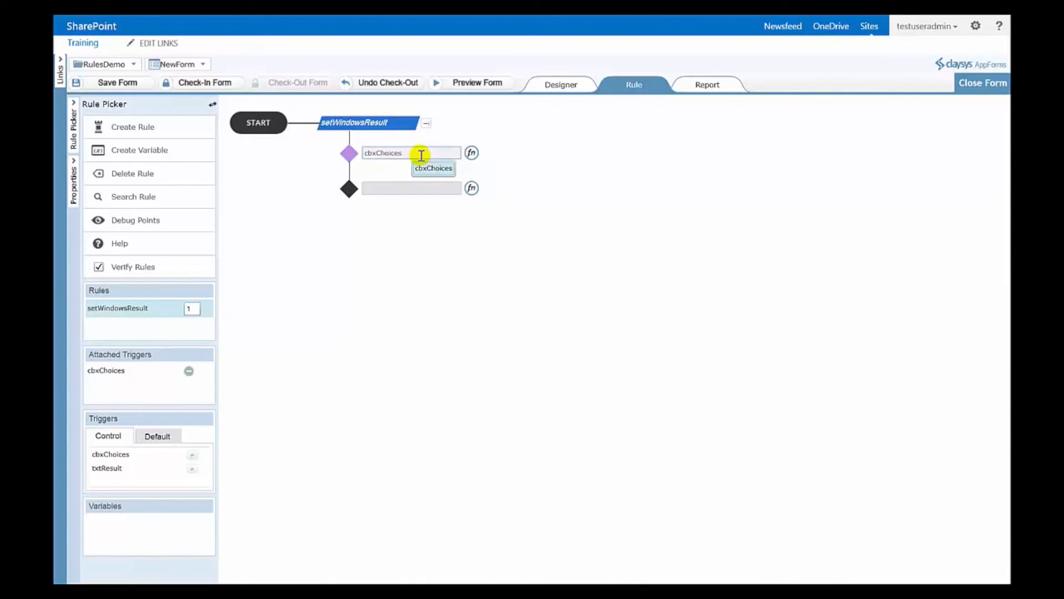
pyautogui.write('.')
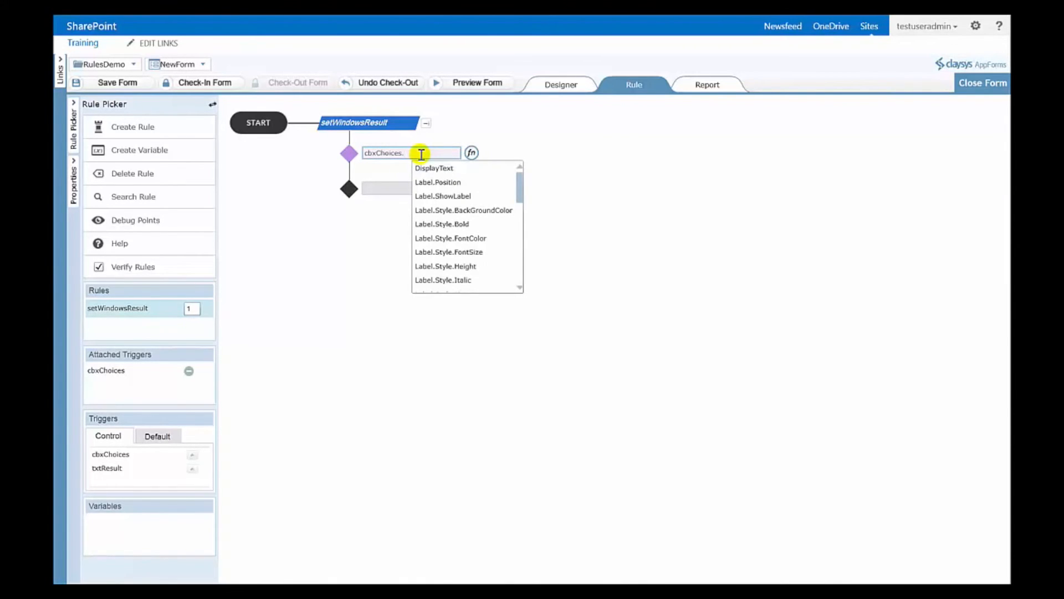
pyautogui.write('V')
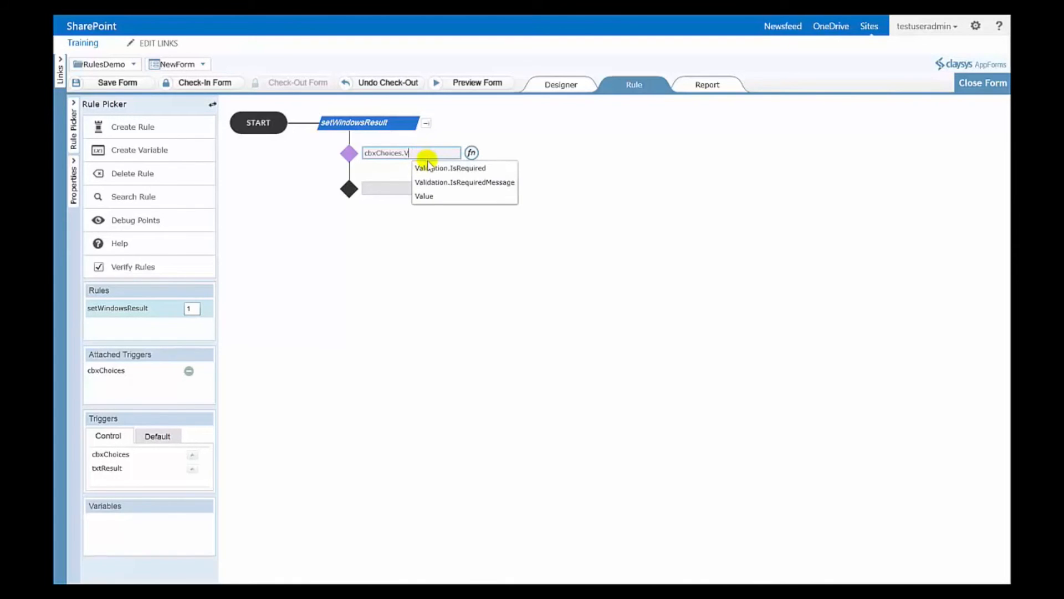
pyautogui.click(424, 196)
pyautogui.click(443, 152)
pyautogui.write('=')
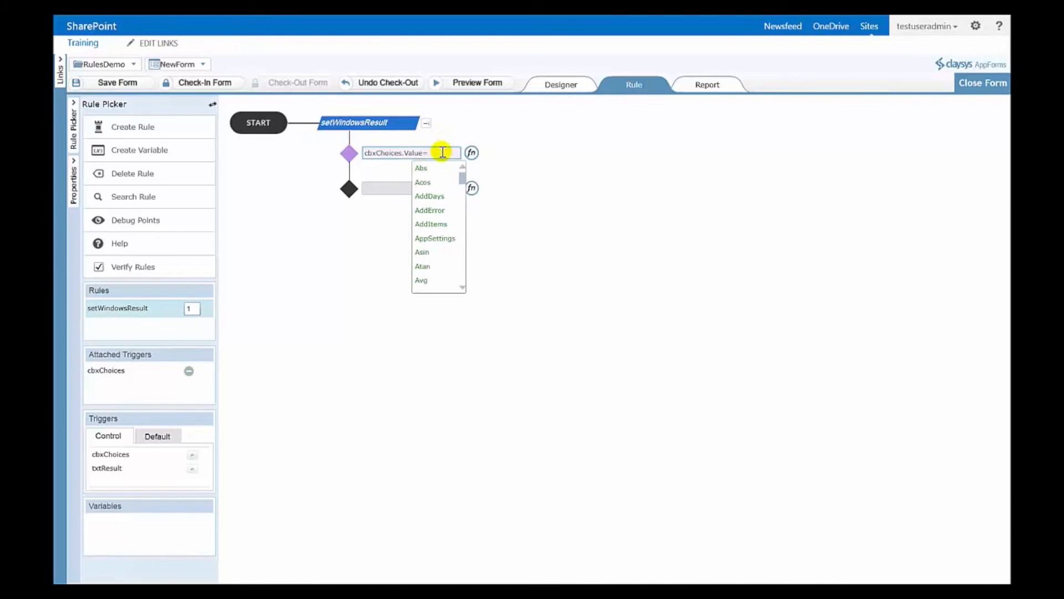
pyautogui.write('"Wind')
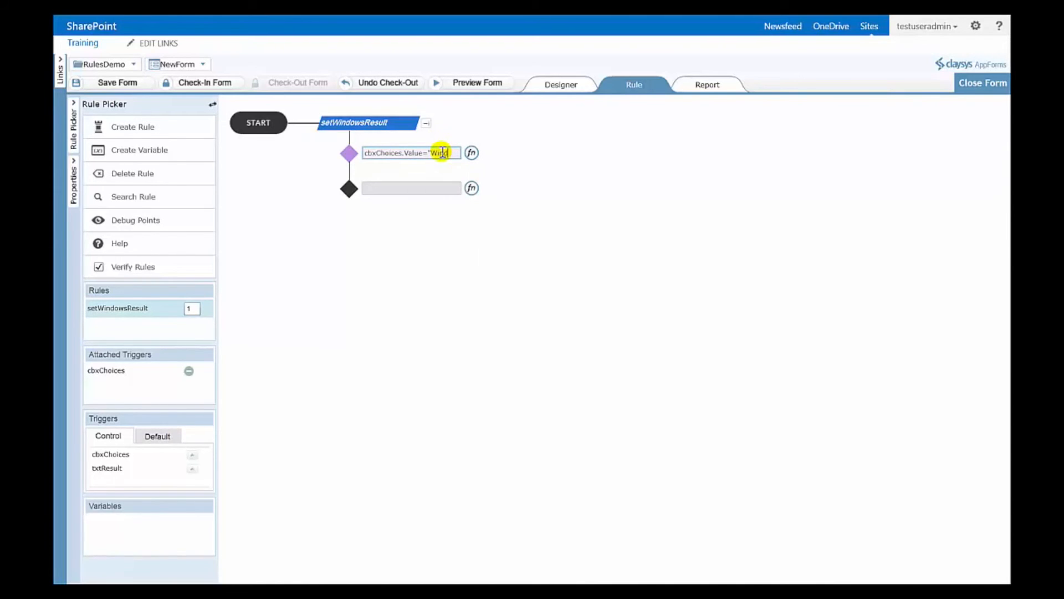
pyautogui.write('ows 10"')
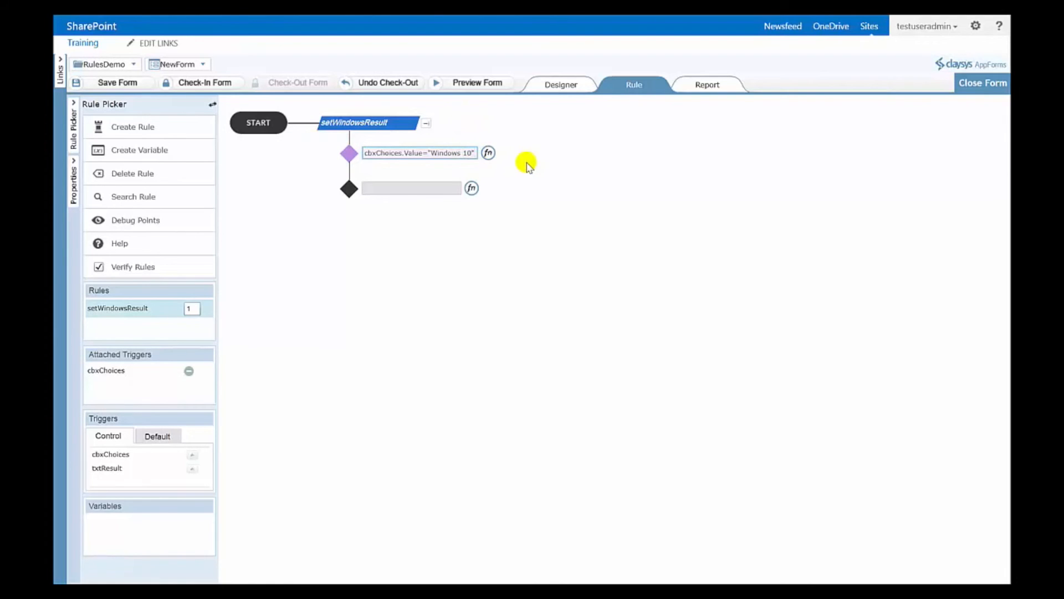
# Add an action to the Windows 10 decision with the expression txtResult.Value="Latest Version".
pyautogui.rightClick(474, 145)
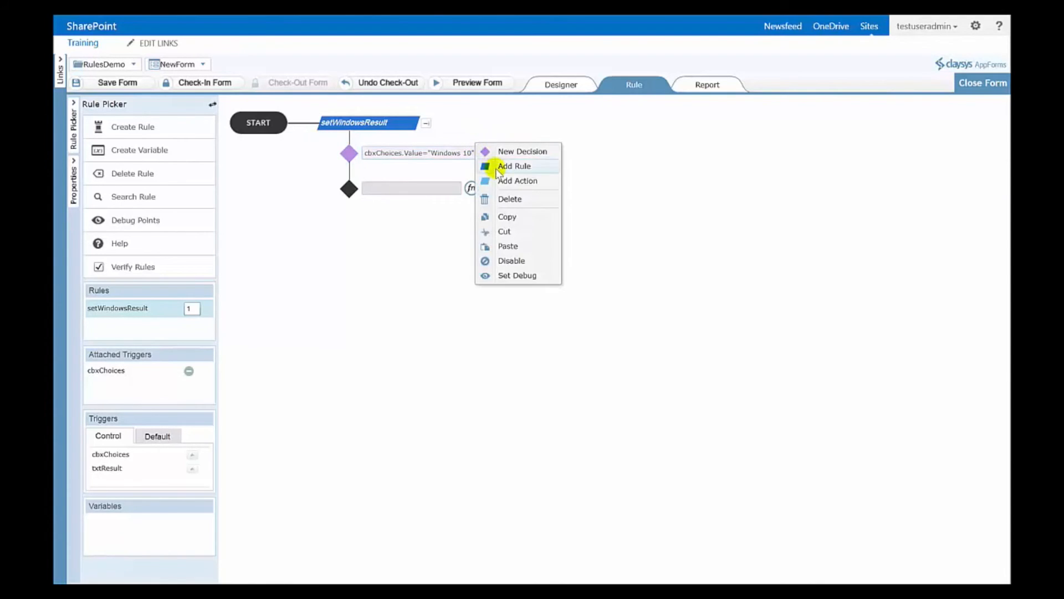
pyautogui.click(499, 178)
pyautogui.write('txt')
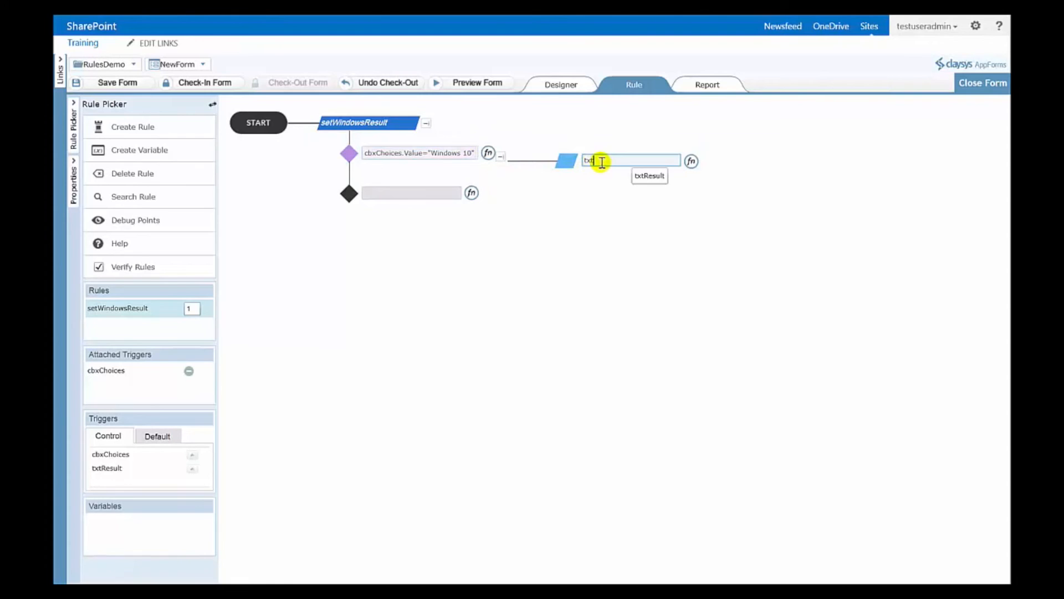
pyautogui.click(659, 176)
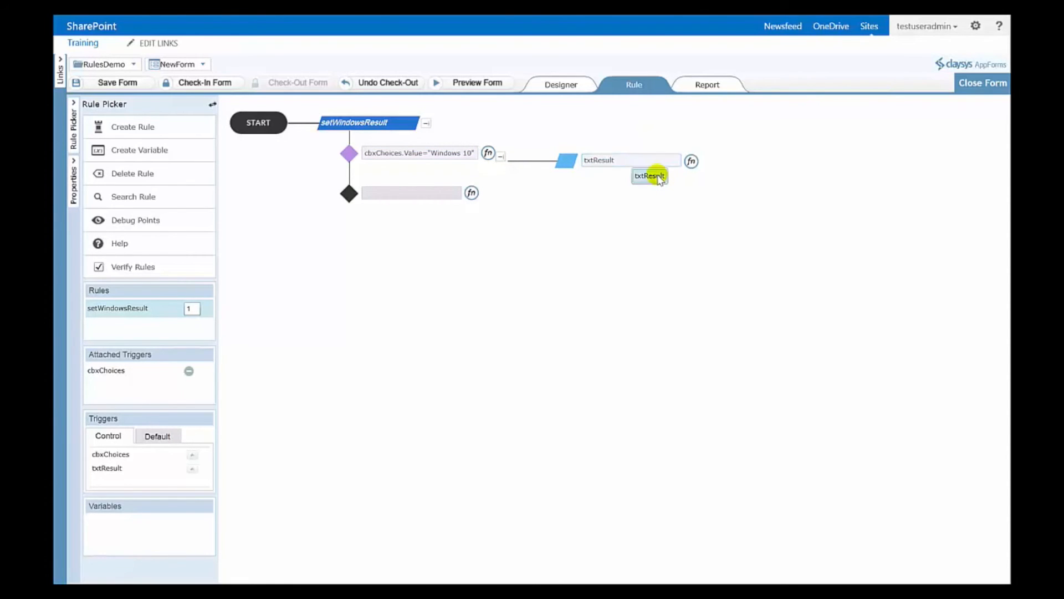
pyautogui.click(663, 161)
pyautogui.write('.')
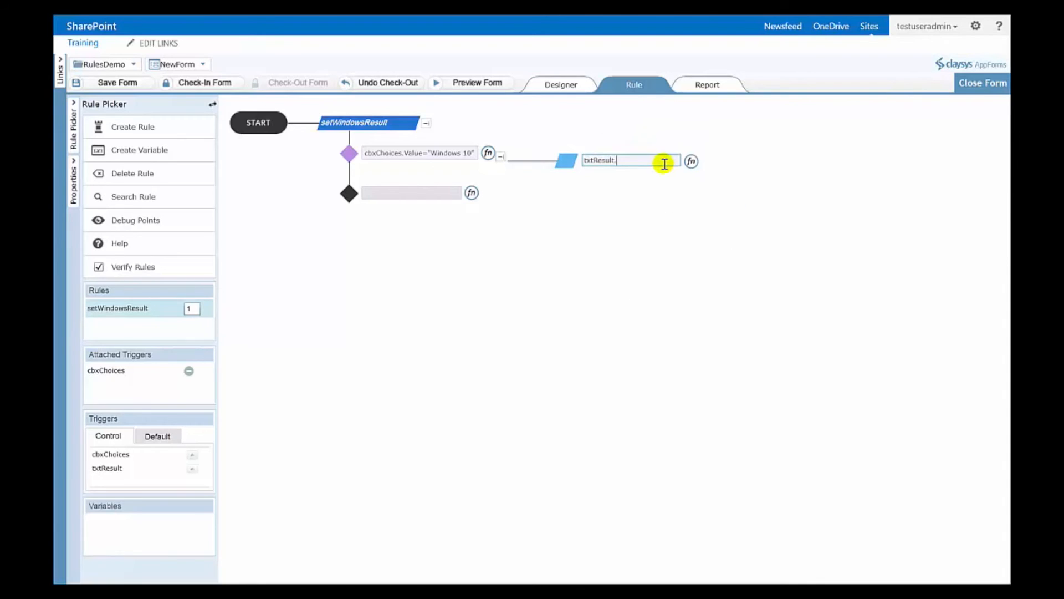
pyautogui.write('Value="LatestVersion"')
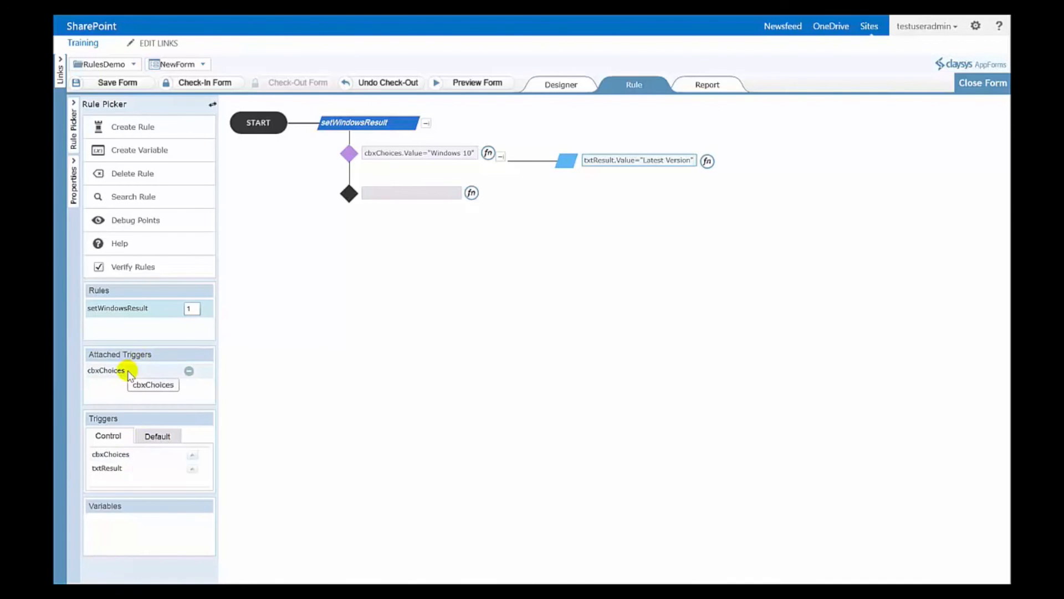
# Preview the form to test the rebuilt rule with Windows 7 and Windows 10, and close the preview.
pyautogui.click(468, 82)
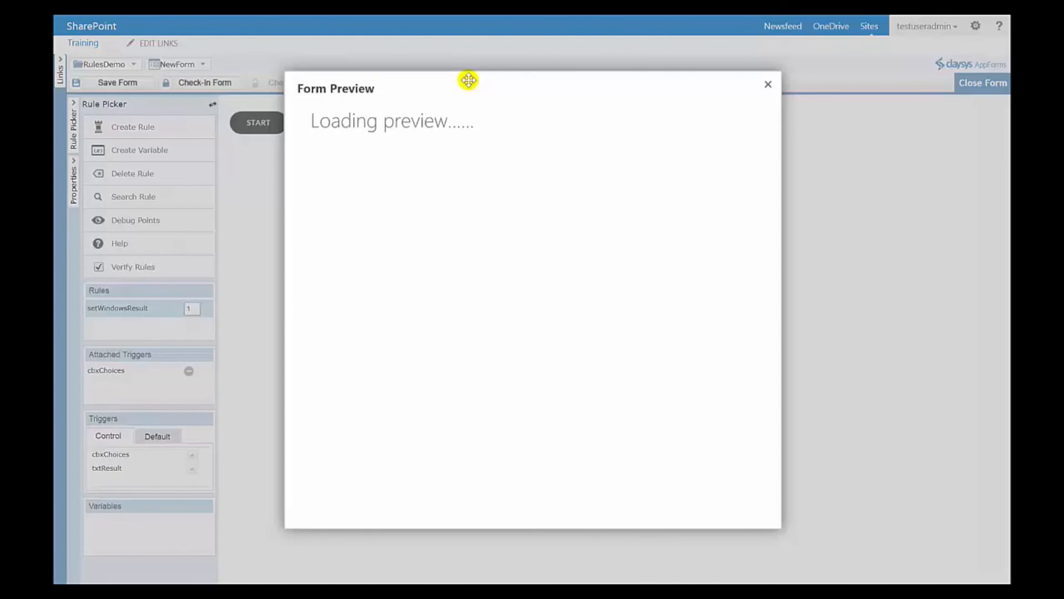
pyautogui.click(540, 131)
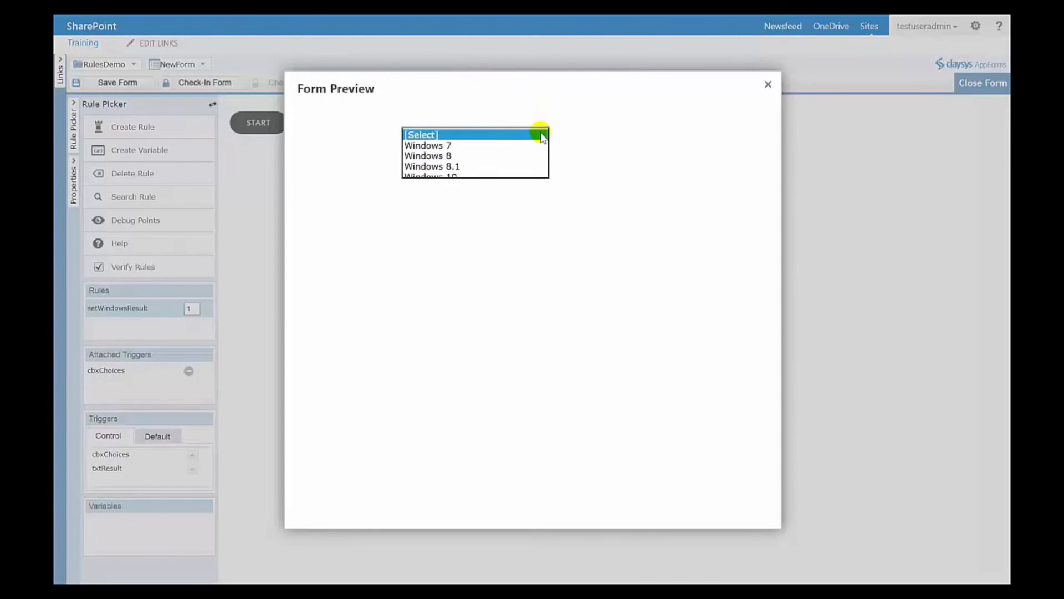
pyautogui.click(489, 146)
pyautogui.click(541, 134)
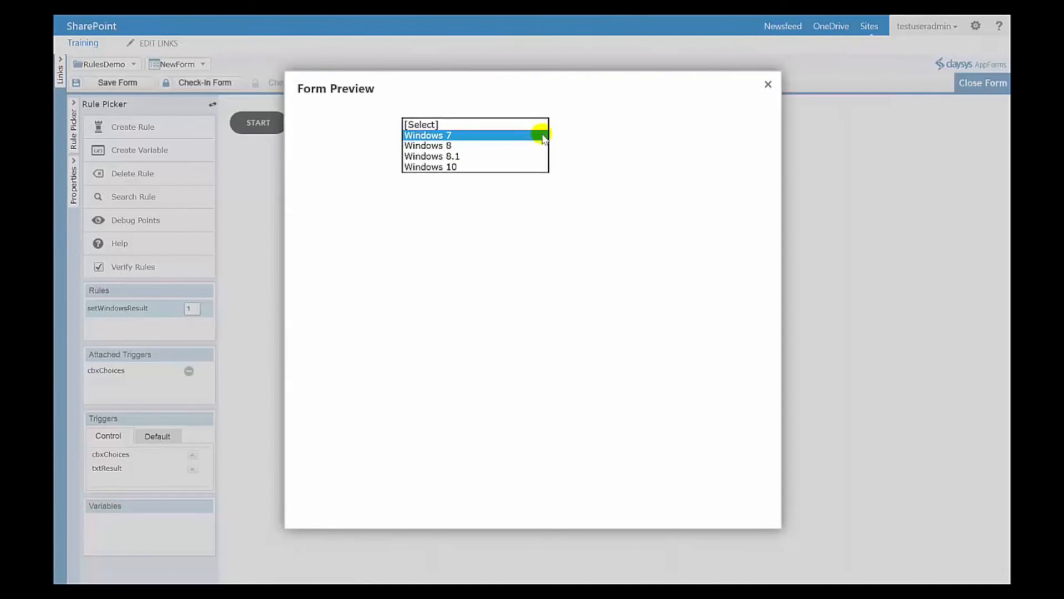
pyautogui.click(458, 167)
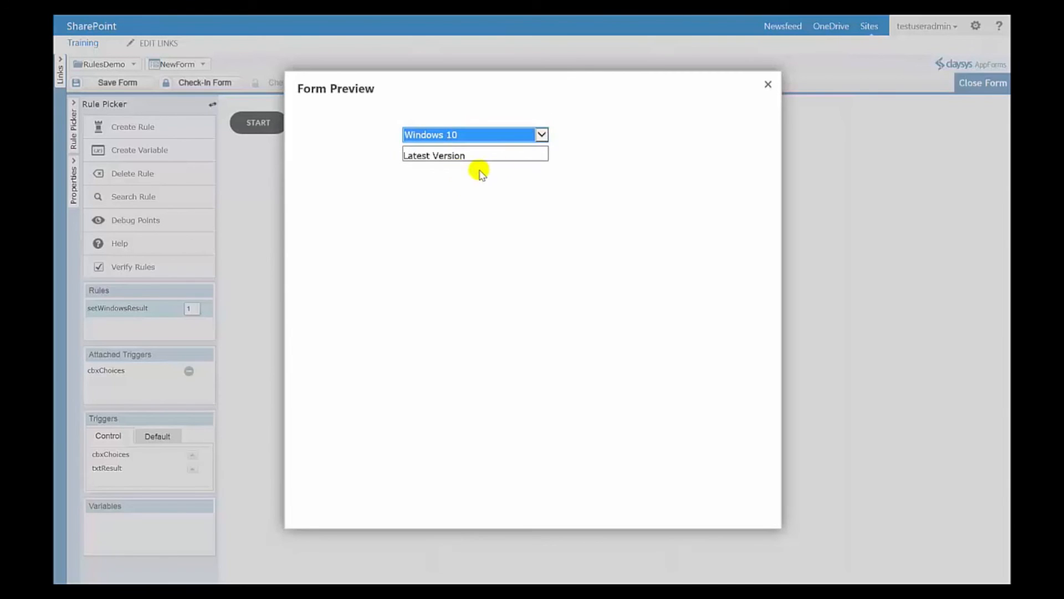
pyautogui.click(767, 85)
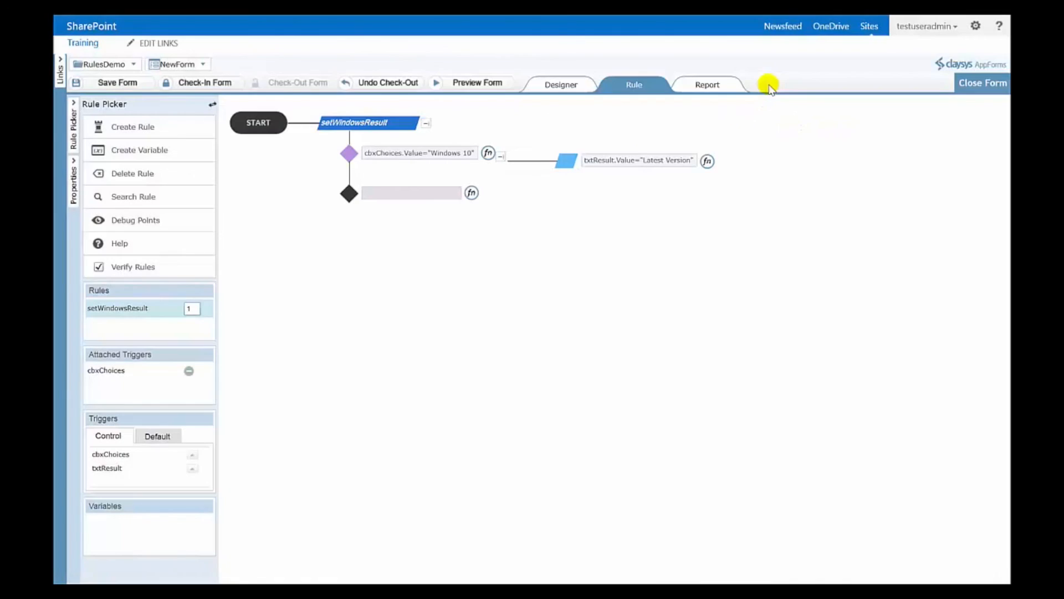